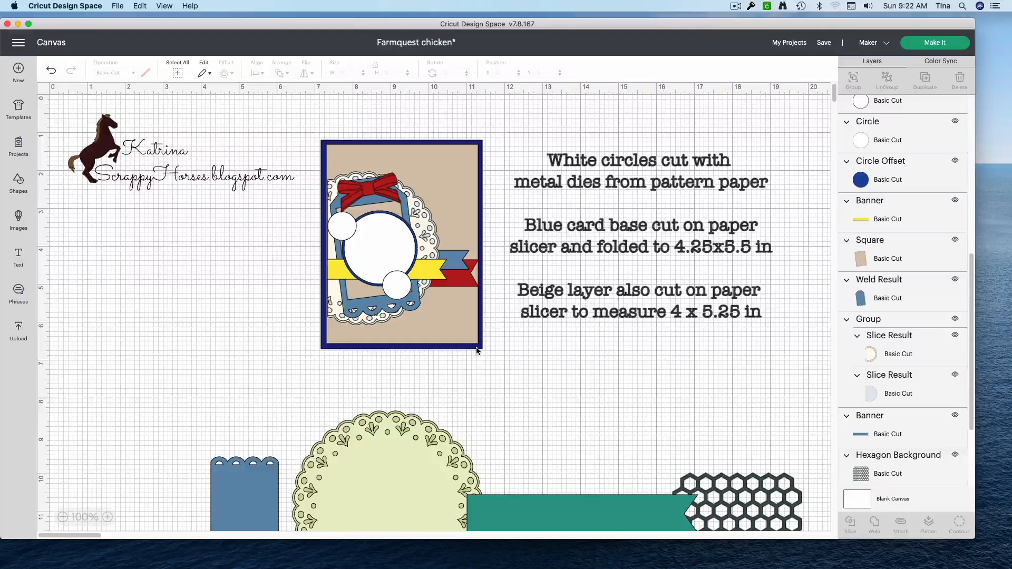
Step: Move the blue card base and then the beige layer out of the card design, placing them past the text notes
{"action": "left_click_drag", "start_coordinate": [476, 350], "coordinate": [252, 428]}
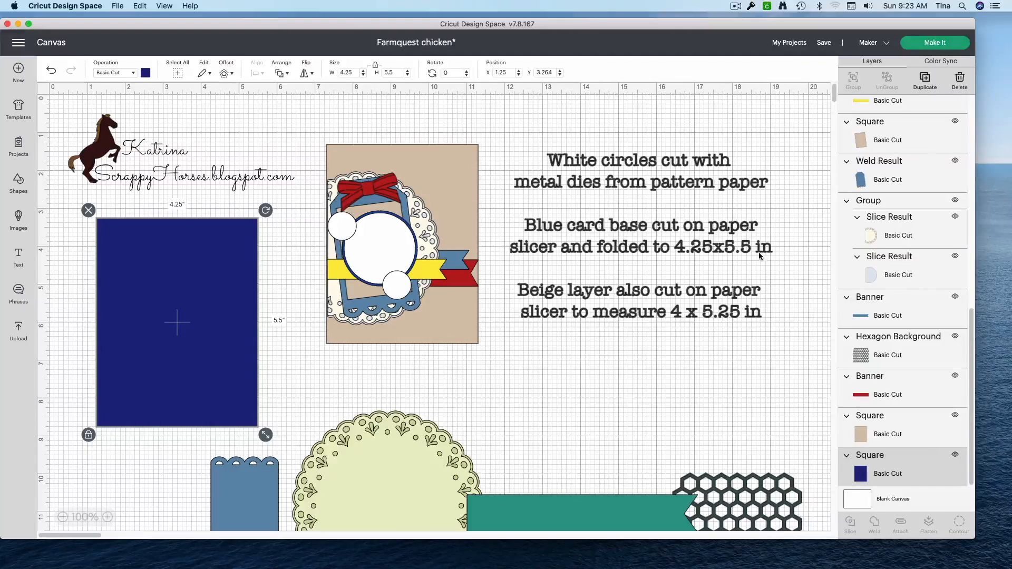
{"action": "left_click_drag", "start_coordinate": [203, 276], "coordinate": [906, 240]}
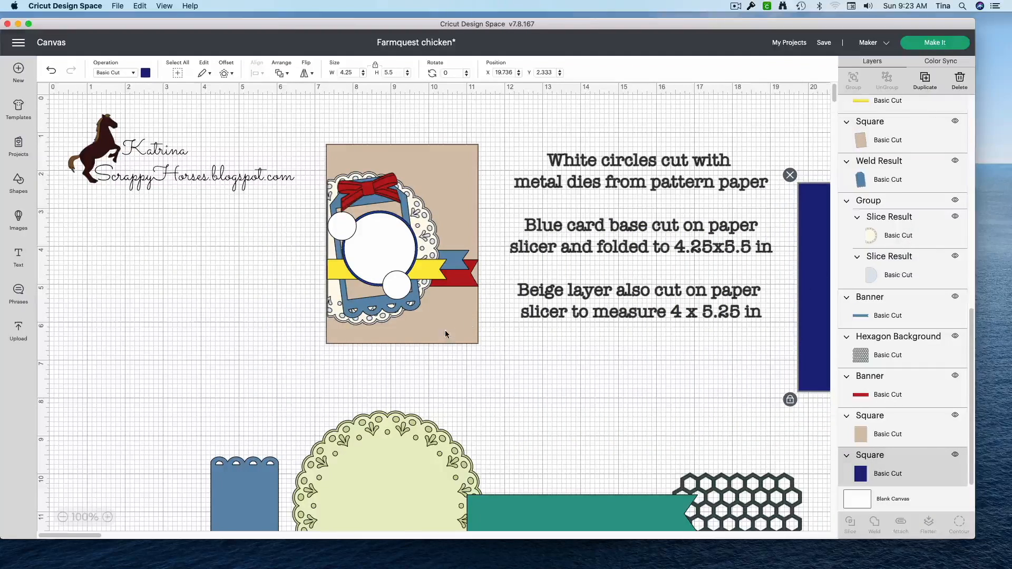
{"action": "left_click_drag", "start_coordinate": [445, 330], "coordinate": [403, 357]}
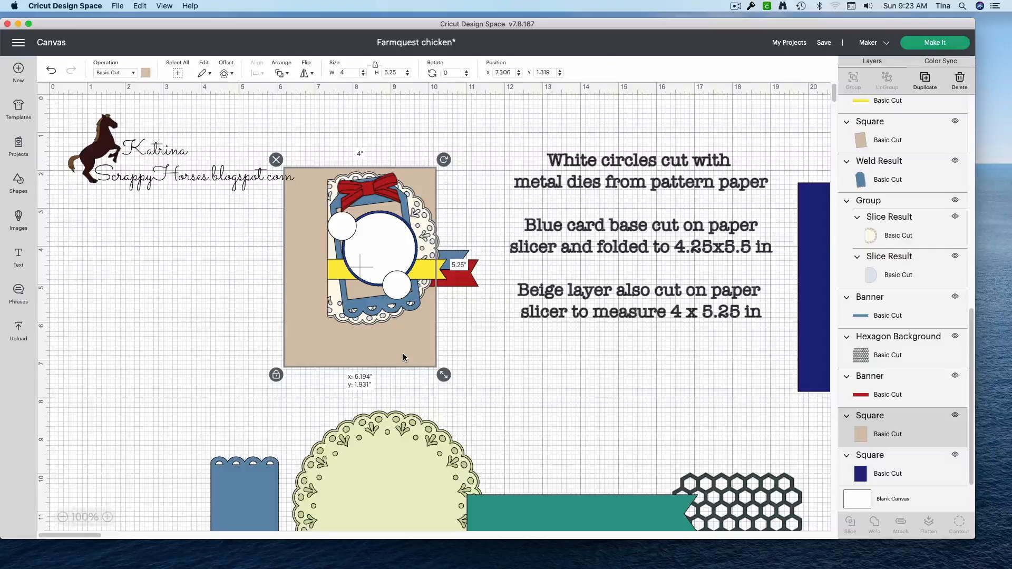
{"action": "left_click_drag", "start_coordinate": [404, 357], "coordinate": [415, 358]}
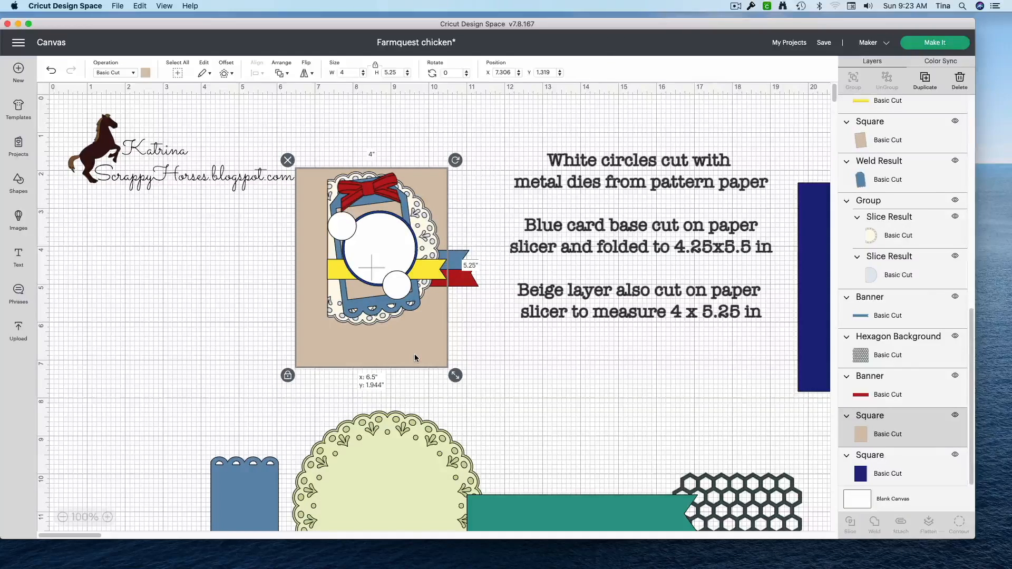
{"action": "left_click_drag", "start_coordinate": [414, 353], "coordinate": [933, 370]}
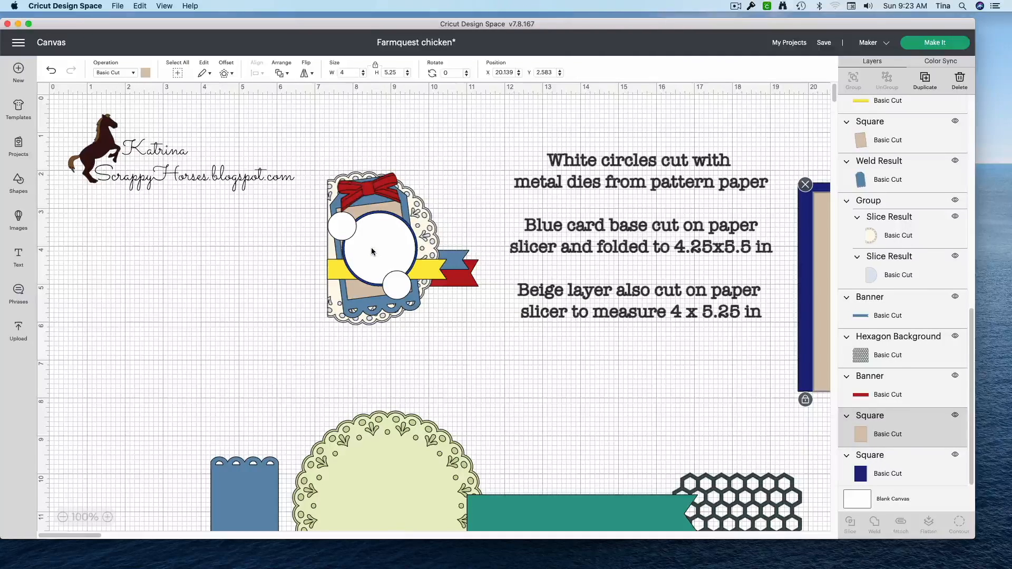
Step: Set the three white circles, the red bow and the text notes aside on top of the relocated card base
{"action": "left_click_drag", "start_coordinate": [372, 252], "coordinate": [833, 293]}
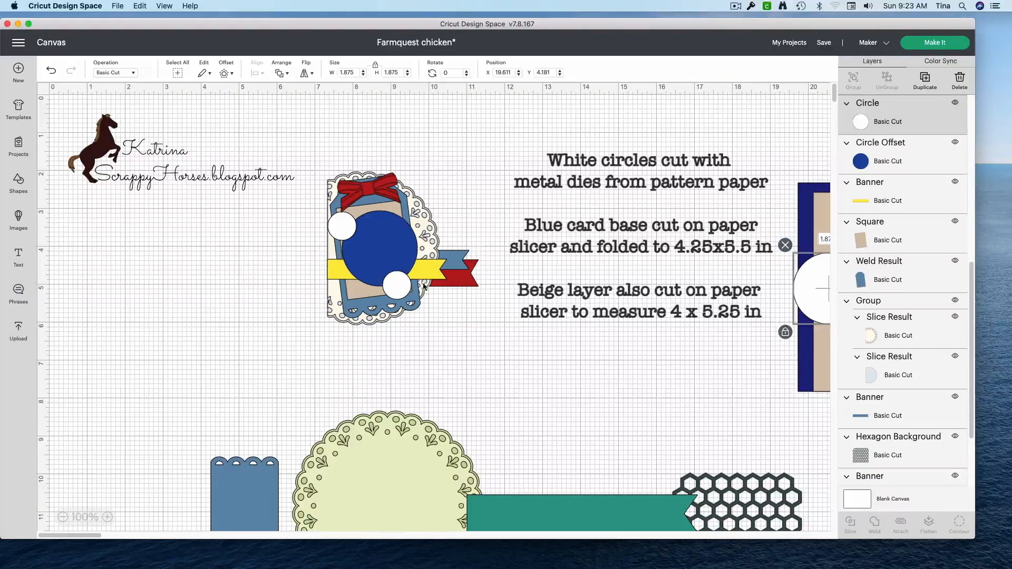
{"action": "left_click_drag", "start_coordinate": [403, 290], "coordinate": [831, 298]}
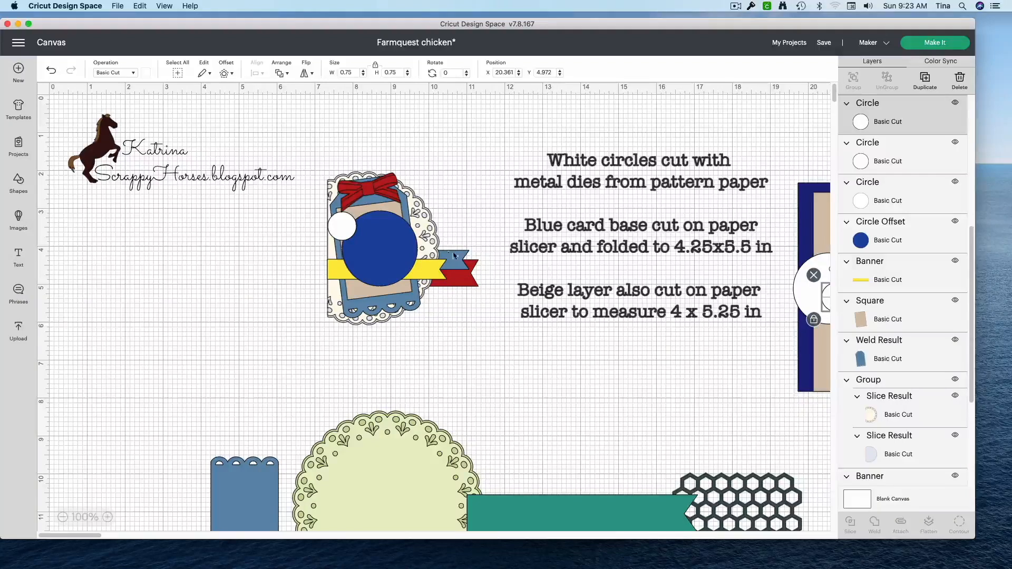
{"action": "left_click_drag", "start_coordinate": [334, 234], "coordinate": [830, 295]}
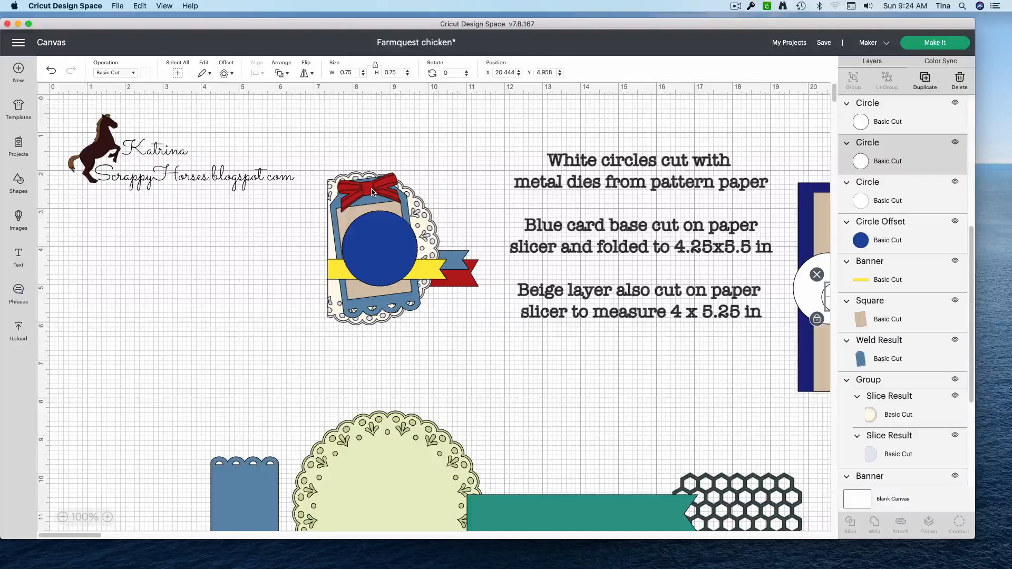
{"action": "left_click_drag", "start_coordinate": [371, 192], "coordinate": [854, 306]}
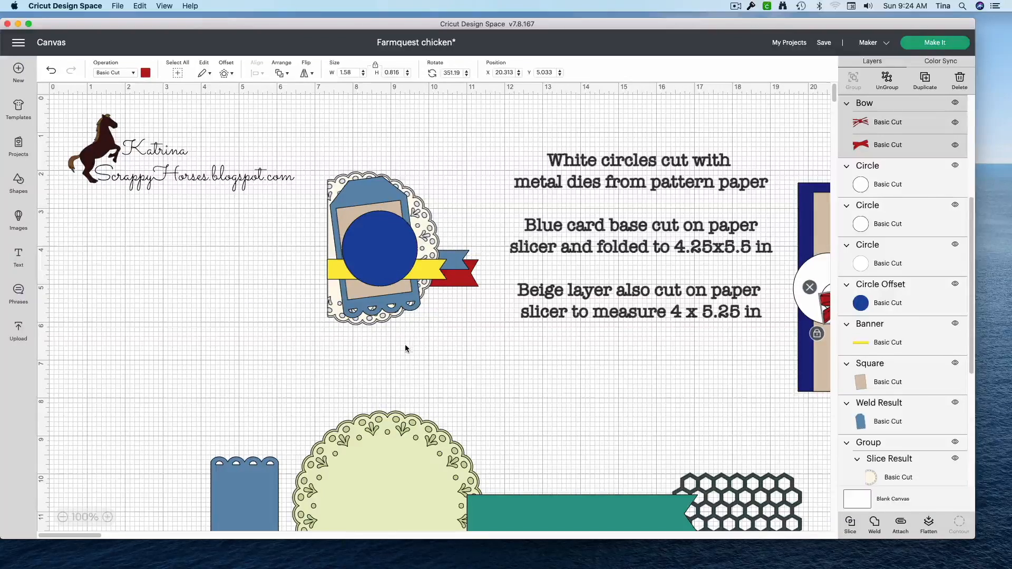
{"action": "left_click_drag", "start_coordinate": [543, 182], "coordinate": [831, 235]}
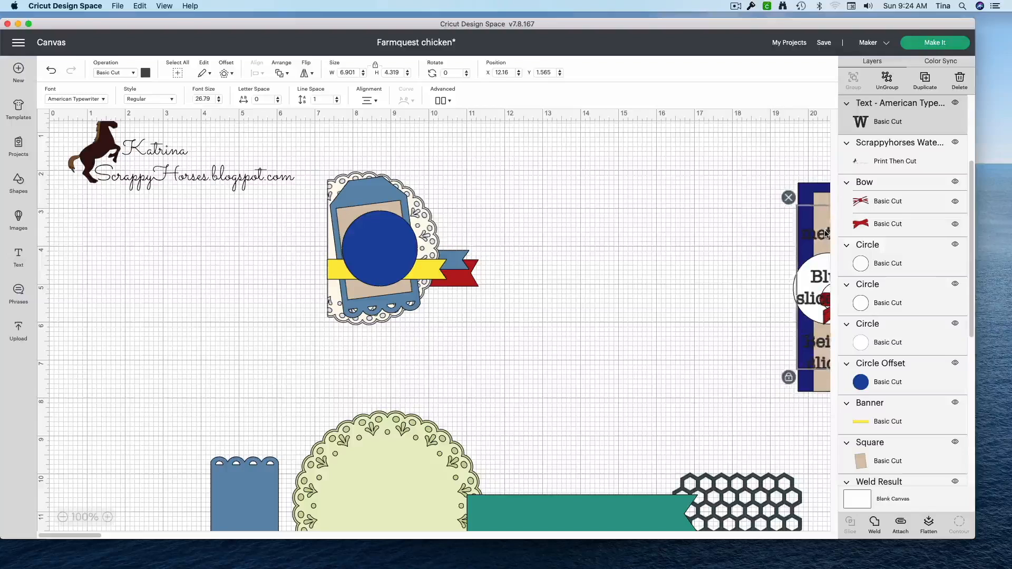
Step: Bring the large white circle back beside the card to compare it with the blue circle, and return it to the set-aside pieces
{"action": "left_click_drag", "start_coordinate": [797, 291], "coordinate": [534, 237]}
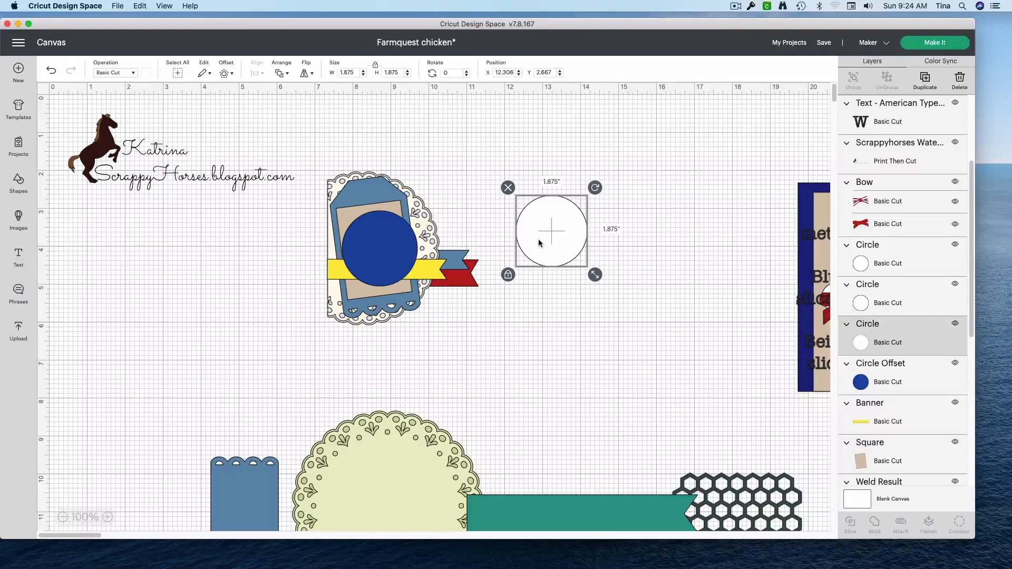
{"action": "left_click_drag", "start_coordinate": [542, 246], "coordinate": [611, 284]}
{"action": "mouse_move", "coordinate": [385, 263]}
{"action": "left_mouse_down"}
{"action": "mouse_move", "coordinate": [425, 263]}
{"action": "mouse_move", "coordinate": [383, 266]}
{"action": "left_mouse_up"}
{"action": "left_click_drag", "start_coordinate": [603, 287], "coordinate": [843, 310]}
Step: Move the blue offset circle and the red, yellow and blue banners out of the card, stacking the banners below the circle
{"action": "left_click_drag", "start_coordinate": [392, 266], "coordinate": [618, 201]}
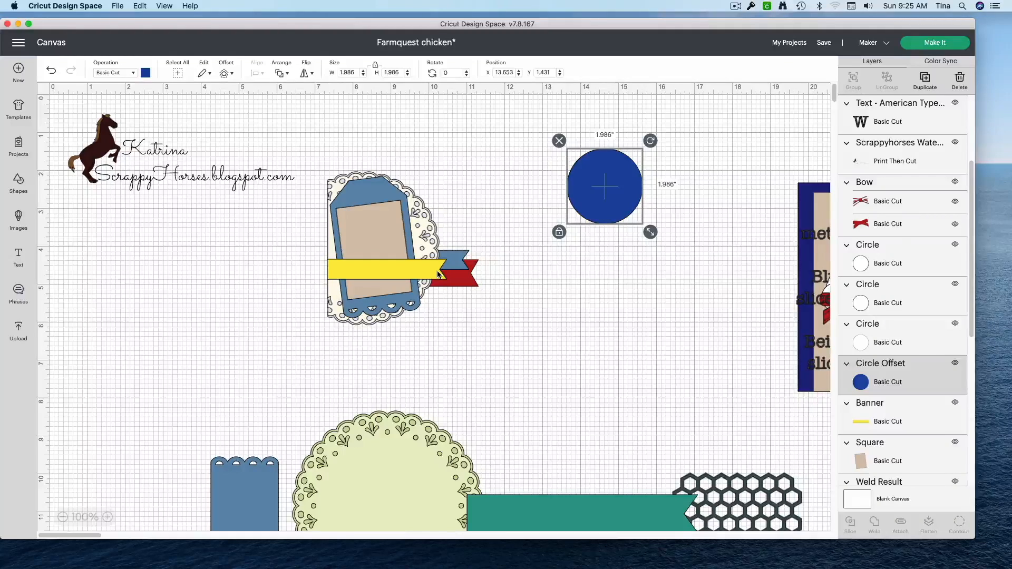
{"action": "left_click_drag", "start_coordinate": [438, 275], "coordinate": [632, 335]}
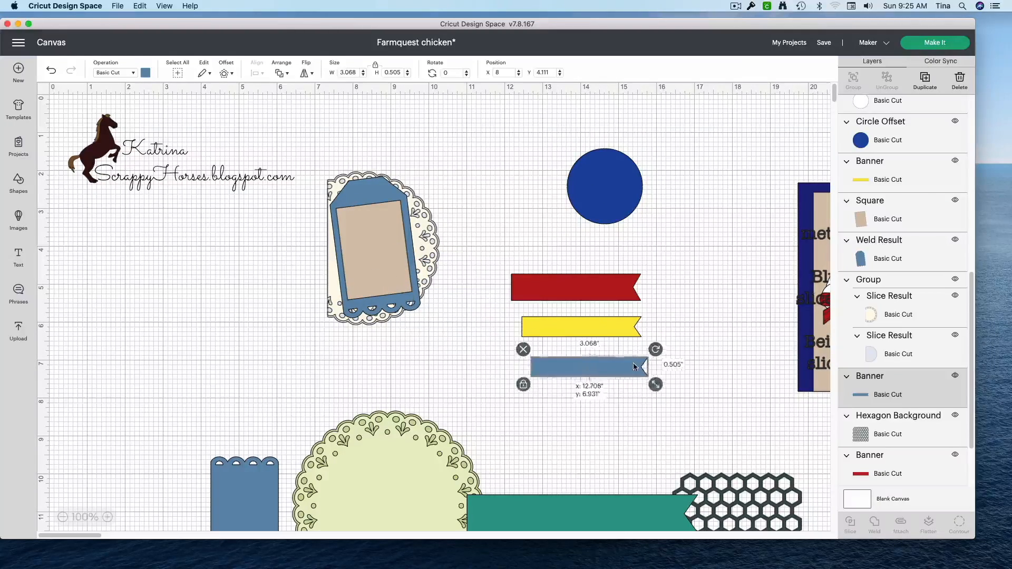
{"action": "left_click_drag", "start_coordinate": [617, 358], "coordinate": [622, 363]}
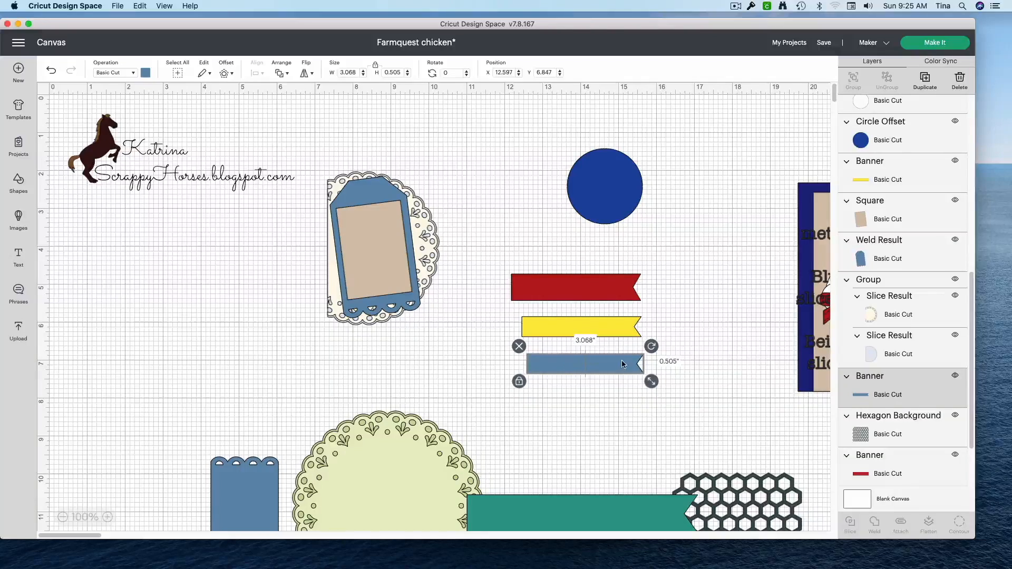
Step: Move the green banner to the empty area below the logo, unlock its proportions and resize it to about 4.62 × 0.68 in
{"action": "left_click_drag", "start_coordinate": [605, 515], "coordinate": [257, 362]}
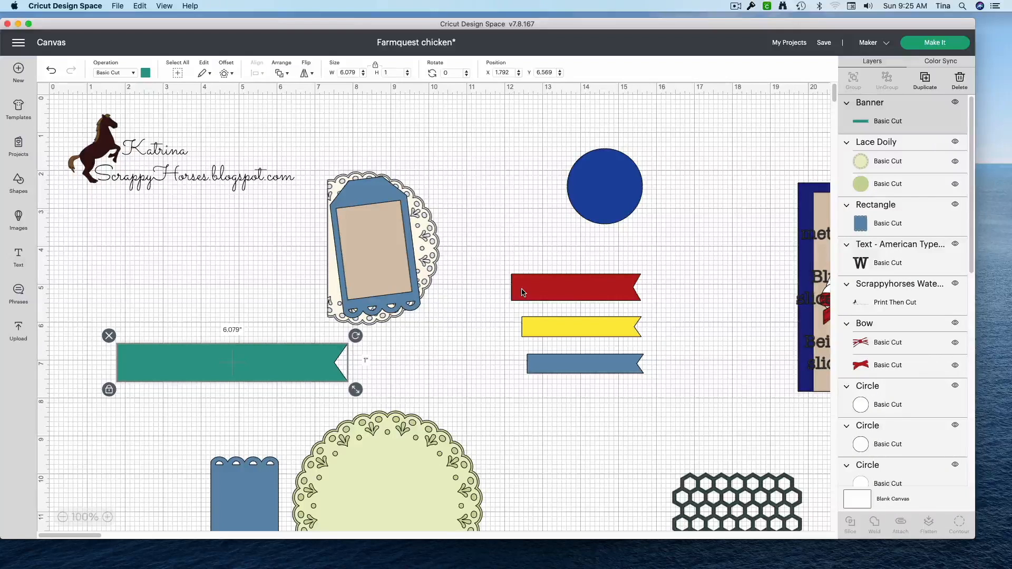
{"action": "left_click", "coordinate": [109, 392]}
{"action": "left_click_drag", "start_coordinate": [357, 391], "coordinate": [303, 384]}
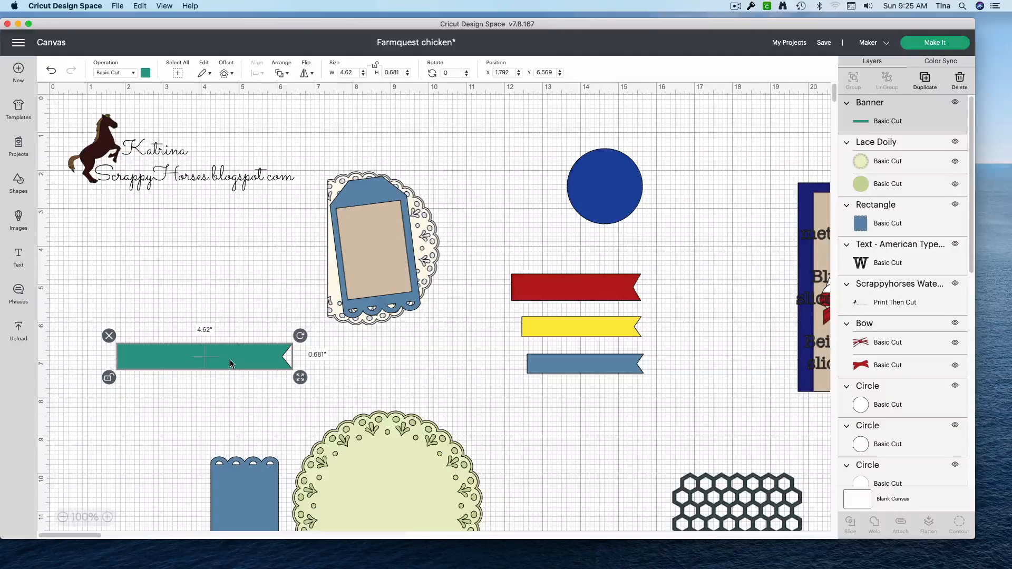
Step: Check the red banner's size and set the green banner's width to 3.41 in to match it
{"action": "left_click", "coordinate": [537, 289]}
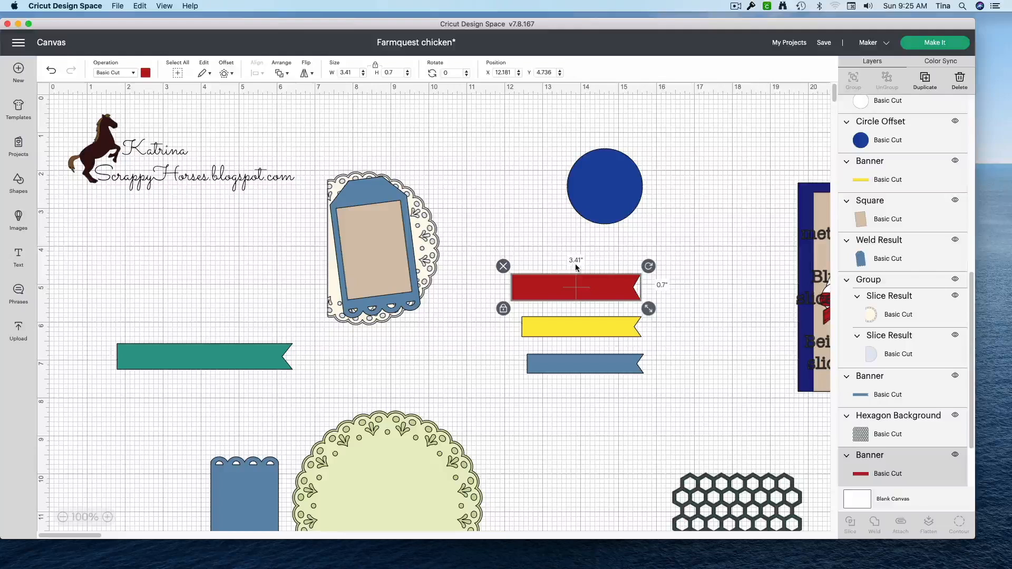
{"action": "left_click", "coordinate": [254, 361]}
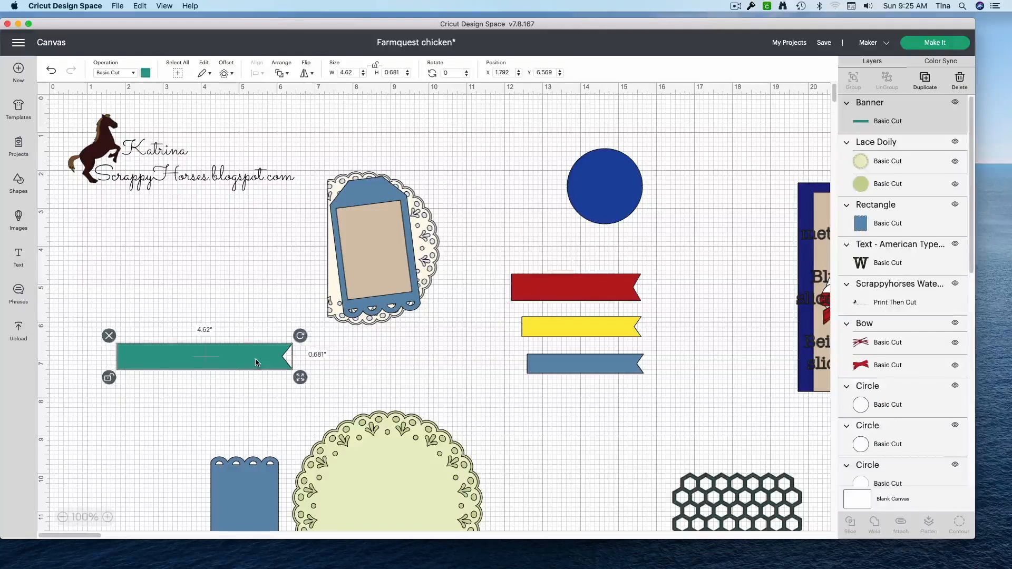
{"action": "left_click_drag", "start_coordinate": [356, 72], "coordinate": [337, 74]}
{"action": "type", "text": "3.41"}
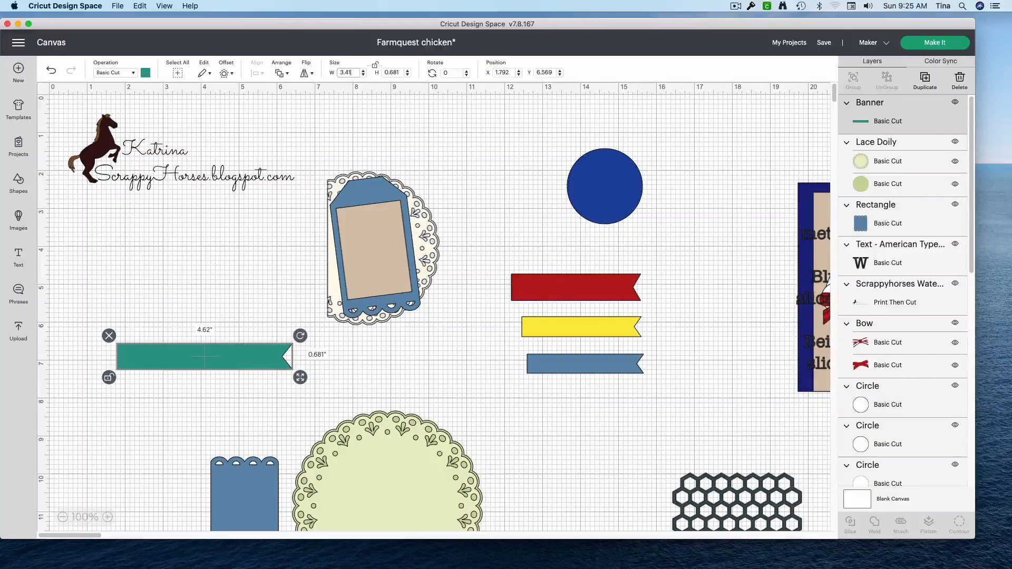
{"action": "key", "text": "Return"}
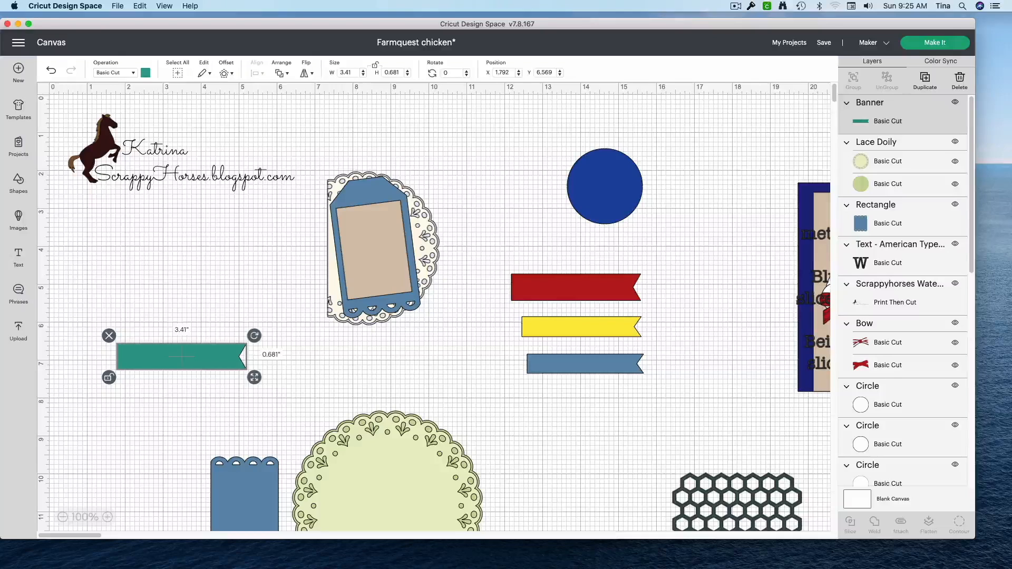
Step: Lock the green banner's proportions again and set it aside over the relocated blue card base
{"action": "left_click", "coordinate": [109, 378]}
{"action": "left_click_drag", "start_coordinate": [202, 365], "coordinate": [217, 343]}
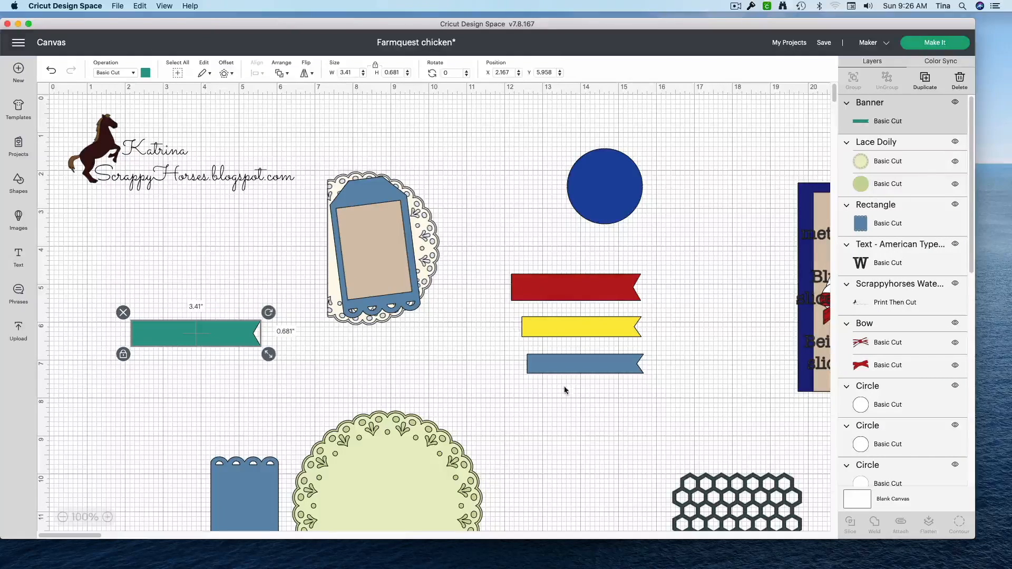
{"action": "left_click_drag", "start_coordinate": [217, 340], "coordinate": [847, 297]}
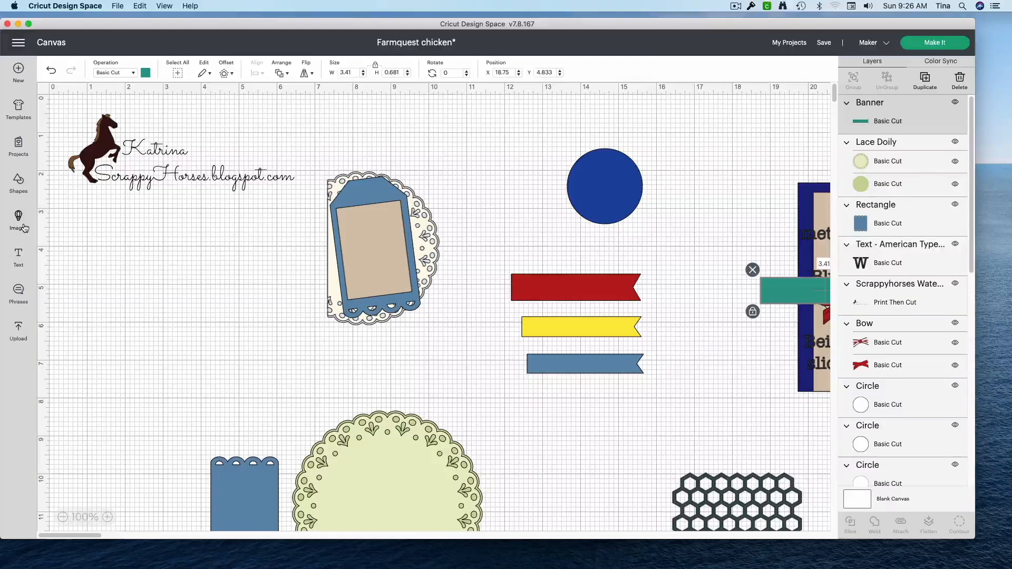
Step: Insert a Swallowtail shape from the subscription shapes and place it in the empty area below the logo
{"action": "left_click", "coordinate": [17, 186]}
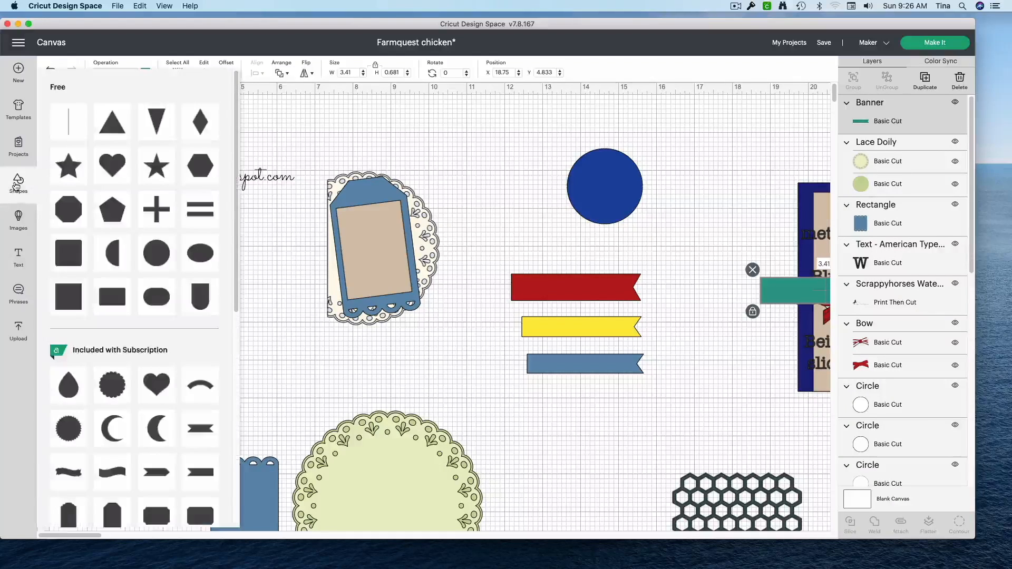
{"action": "scroll", "coordinate": [146, 343], "scroll_direction": "down", "scroll_amount": 1}
{"action": "scroll", "coordinate": [146, 342], "scroll_direction": "down", "scroll_amount": 7}
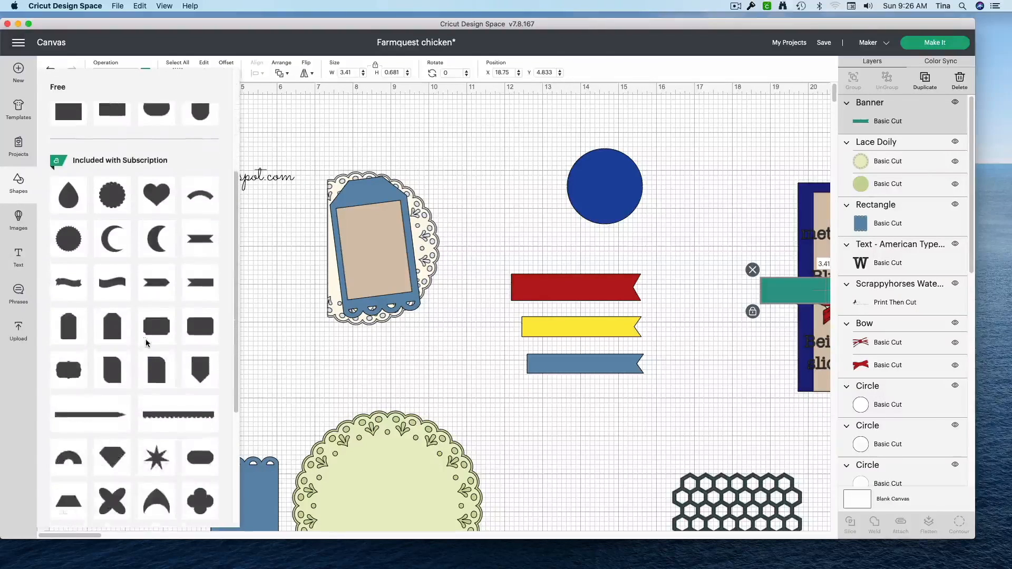
{"action": "scroll", "coordinate": [150, 347], "scroll_direction": "down", "scroll_amount": 2}
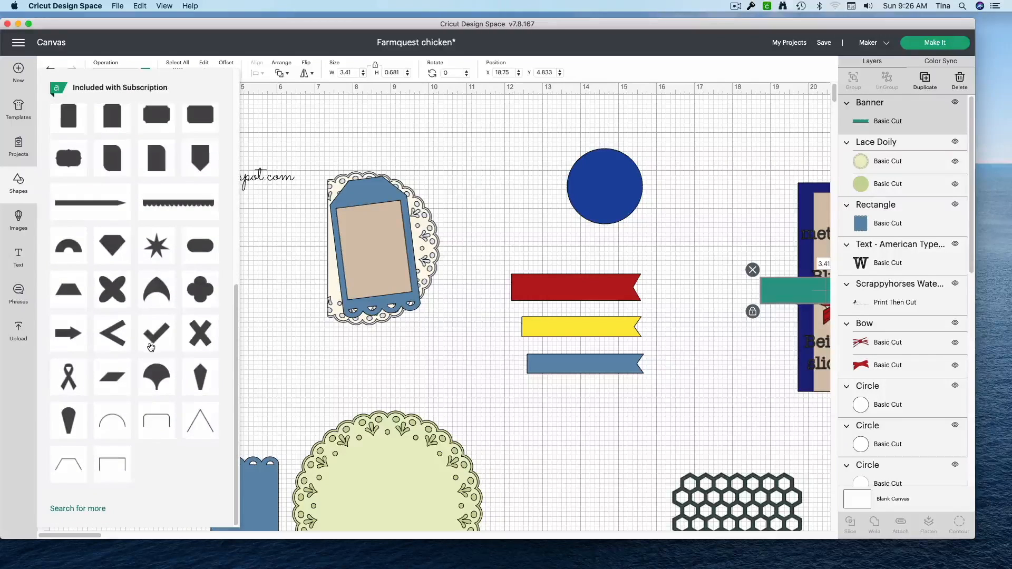
{"action": "scroll", "coordinate": [144, 344], "scroll_direction": "up", "scroll_amount": 4}
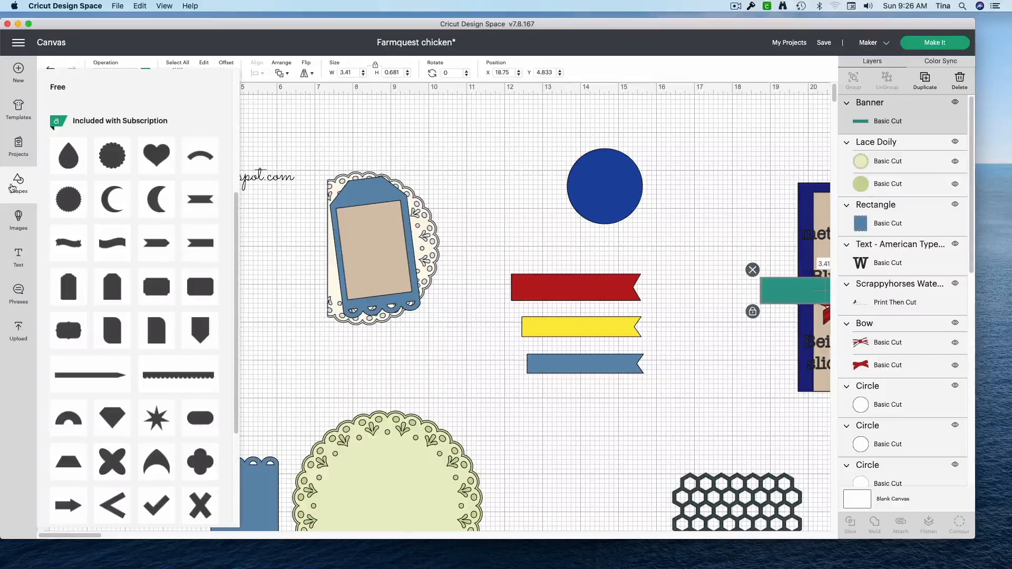
{"action": "left_click", "coordinate": [205, 246]}
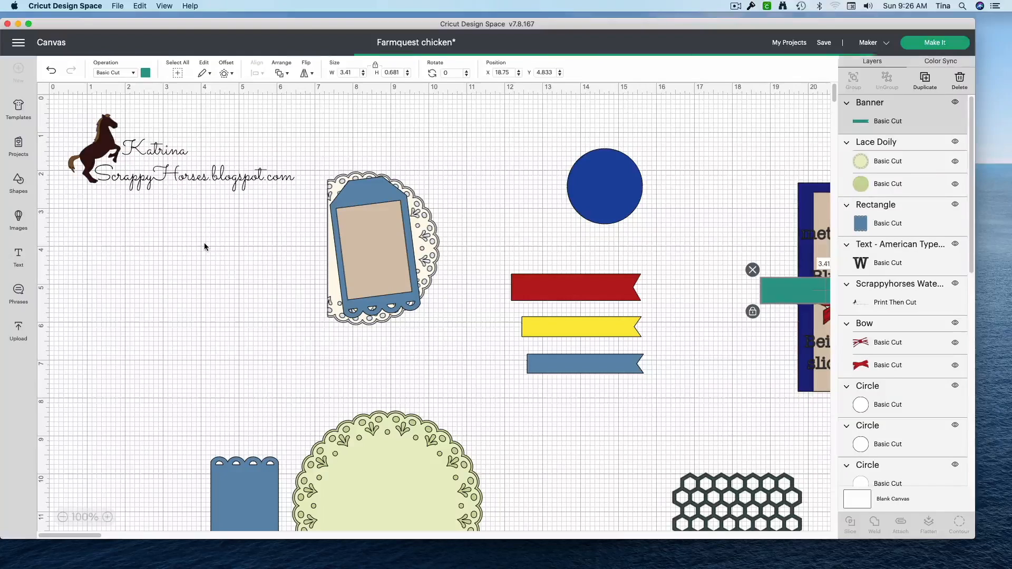
{"action": "left_click_drag", "start_coordinate": [137, 136], "coordinate": [195, 333]}
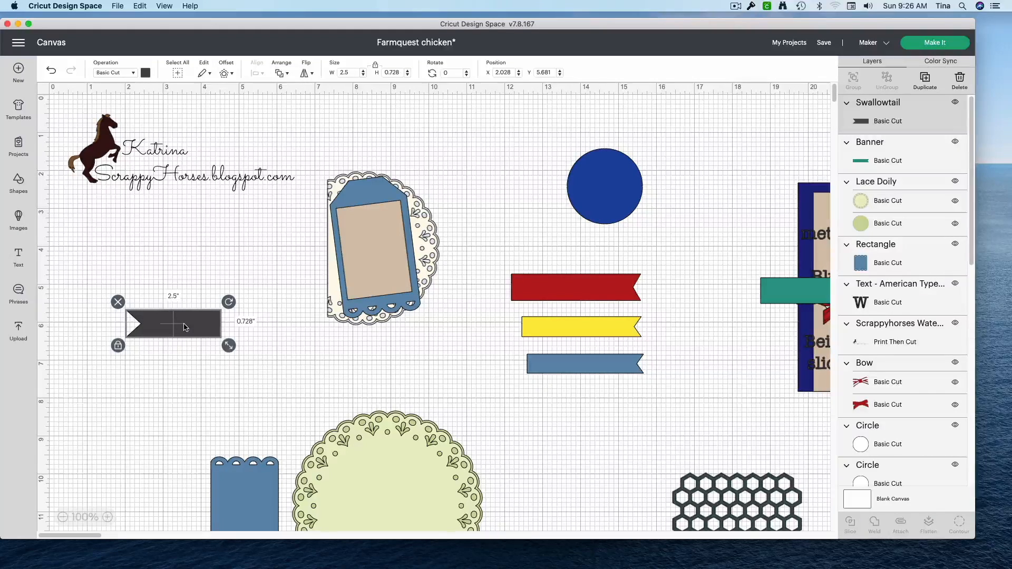
Step: Flip the swallowtail shape horizontally
{"action": "left_click", "coordinate": [193, 369]}
{"action": "left_click", "coordinate": [187, 325]}
{"action": "left_click", "coordinate": [305, 73]}
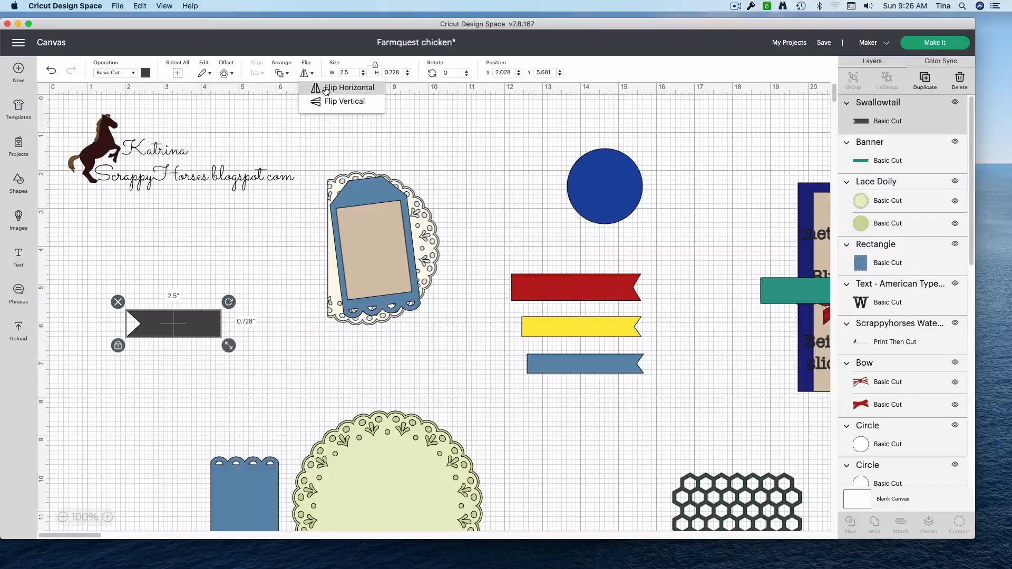
{"action": "left_click", "coordinate": [325, 89]}
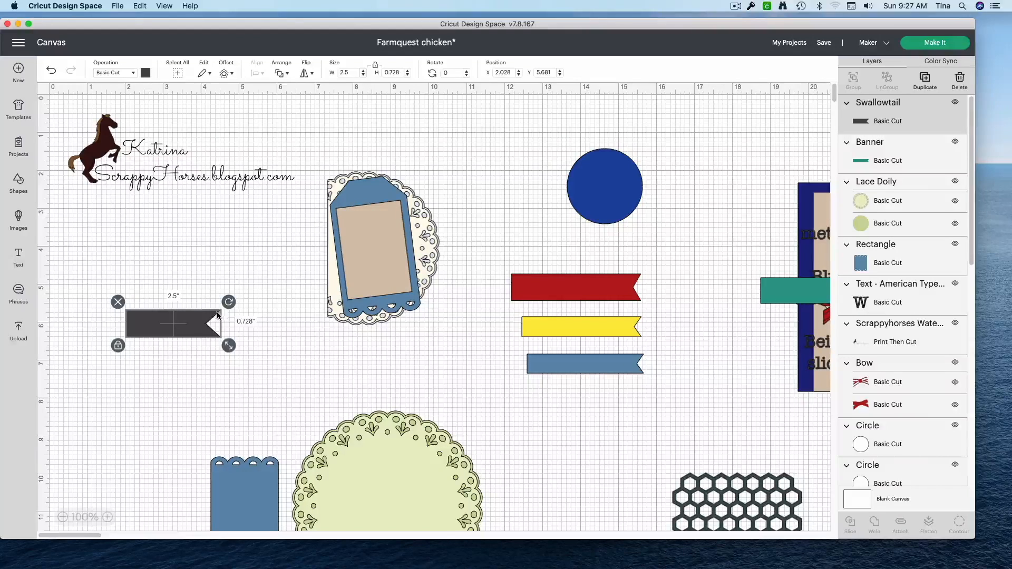
Step: Unlock the swallowtail's proportions, resize it to about 1.6 × 0.63 in, and lock the proportions again
{"action": "left_click", "coordinate": [118, 350]}
{"action": "left_click_drag", "start_coordinate": [228, 346], "coordinate": [187, 348]}
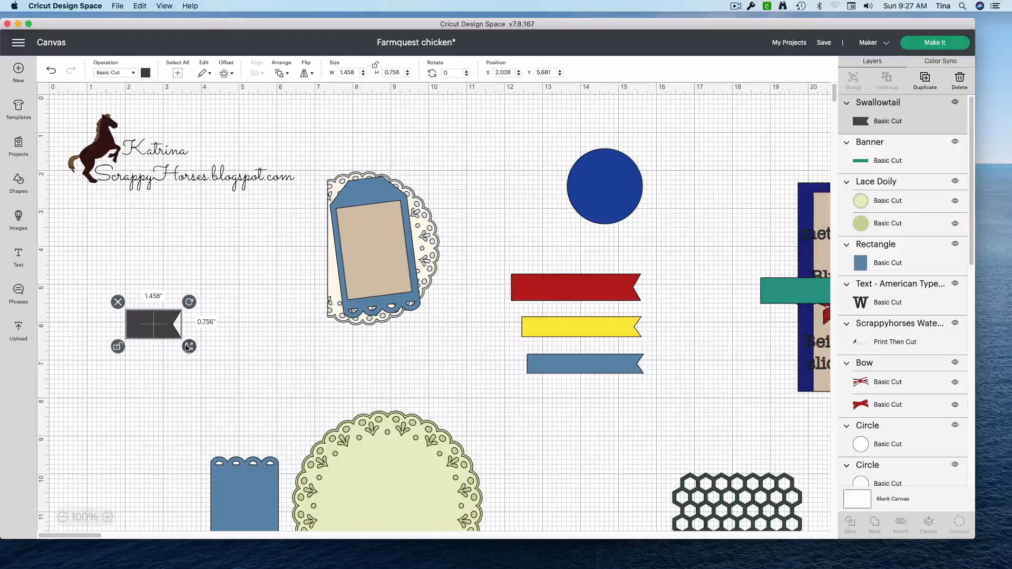
{"action": "left_click_drag", "start_coordinate": [186, 345], "coordinate": [255, 358]}
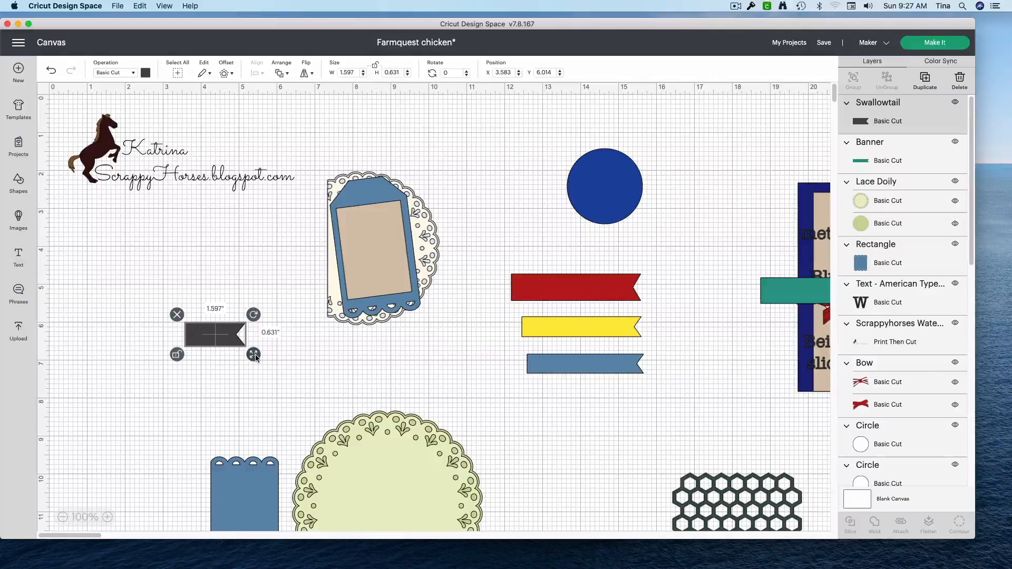
{"action": "left_click", "coordinate": [177, 356]}
Step: Insert a Square shape, place it beside the swallowtail's straight end, and unlock its proportions
{"action": "left_click", "coordinate": [18, 182]}
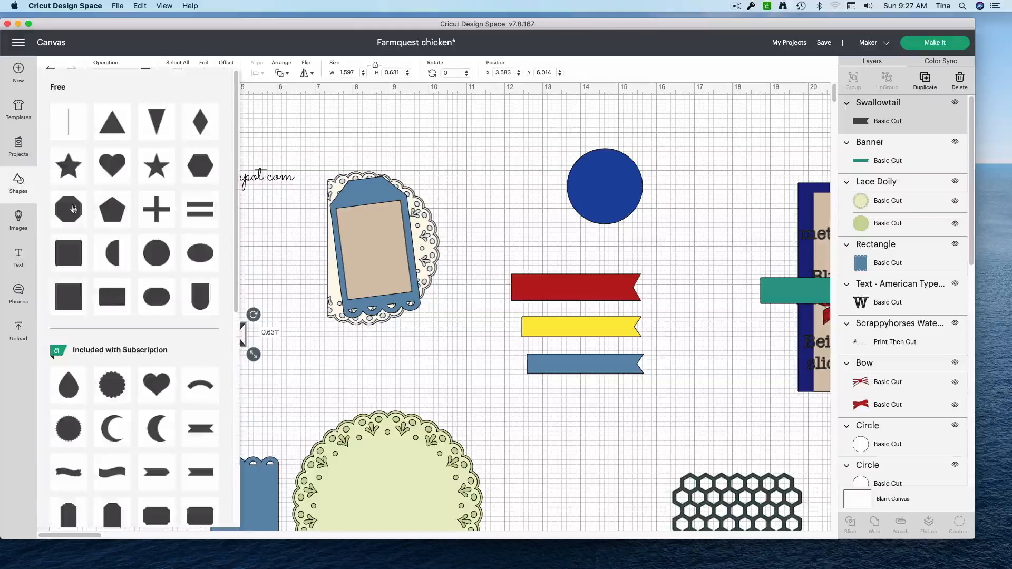
{"action": "left_click", "coordinate": [79, 299]}
{"action": "left_click_drag", "start_coordinate": [88, 209], "coordinate": [91, 381]}
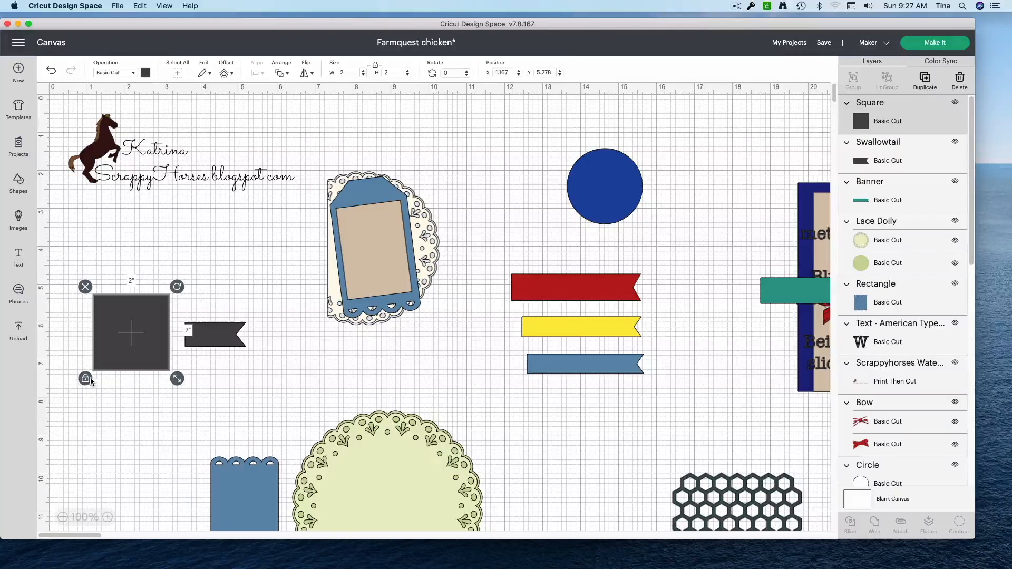
{"action": "left_click", "coordinate": [86, 379]}
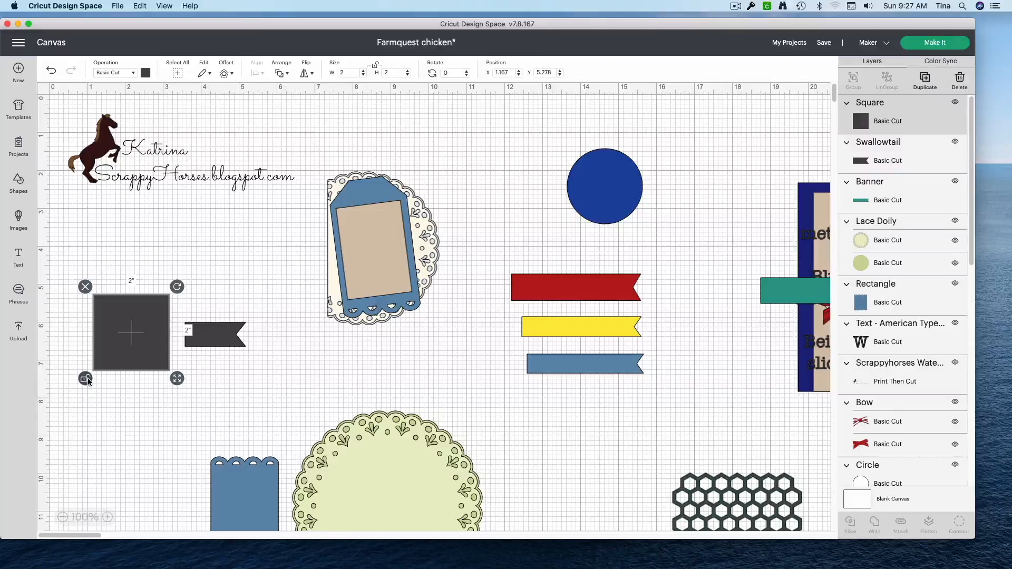
Step: Set the square's height to 0.631 in to match the swallowtail and move it against the swallowtail's straight end
{"action": "left_click", "coordinate": [214, 341]}
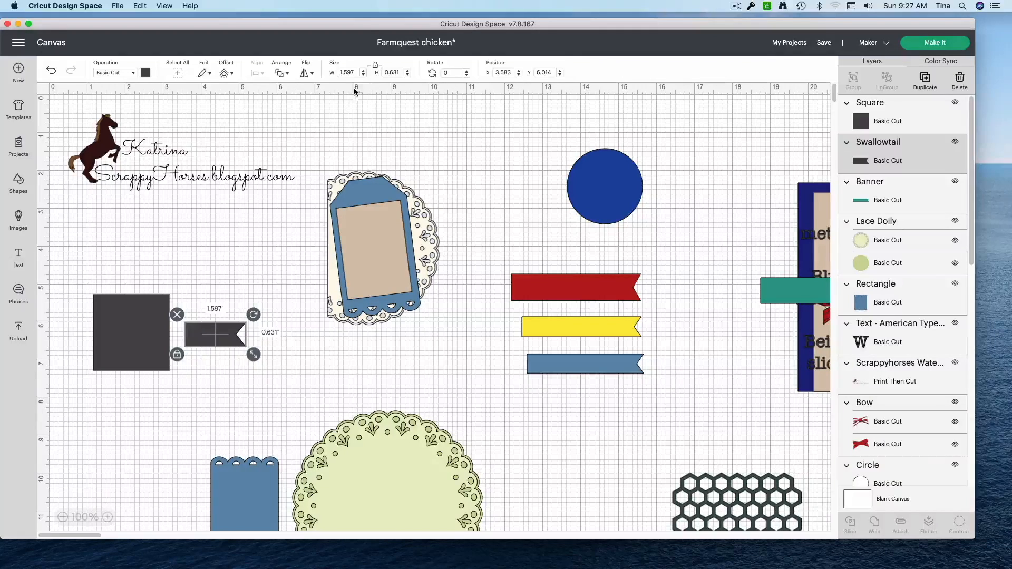
{"action": "left_click", "coordinate": [136, 323]}
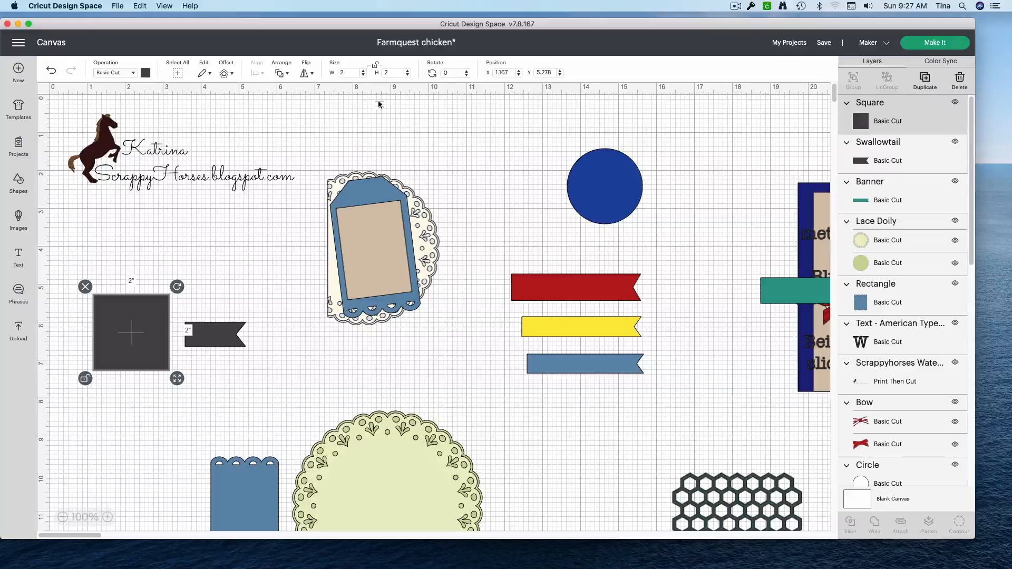
{"action": "left_click_drag", "start_coordinate": [398, 73], "coordinate": [379, 74]}
{"action": "type", "text": ".631"}
{"action": "key", "text": "Return"}
{"action": "left_click_drag", "start_coordinate": [159, 305], "coordinate": [191, 334]}
{"action": "left_click", "coordinate": [207, 370]}
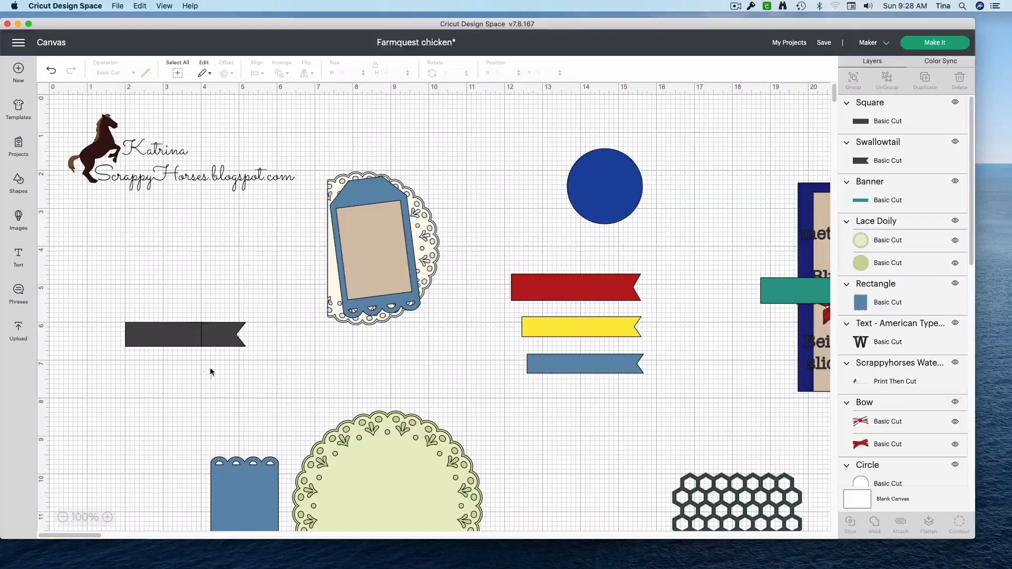
Step: Overlap the square and swallowtail to a combined length of about 3.04 in, weld them into one banner, and reposition it
{"action": "left_click", "coordinate": [195, 344]}
{"action": "left_click_drag", "start_coordinate": [227, 378], "coordinate": [170, 314]}
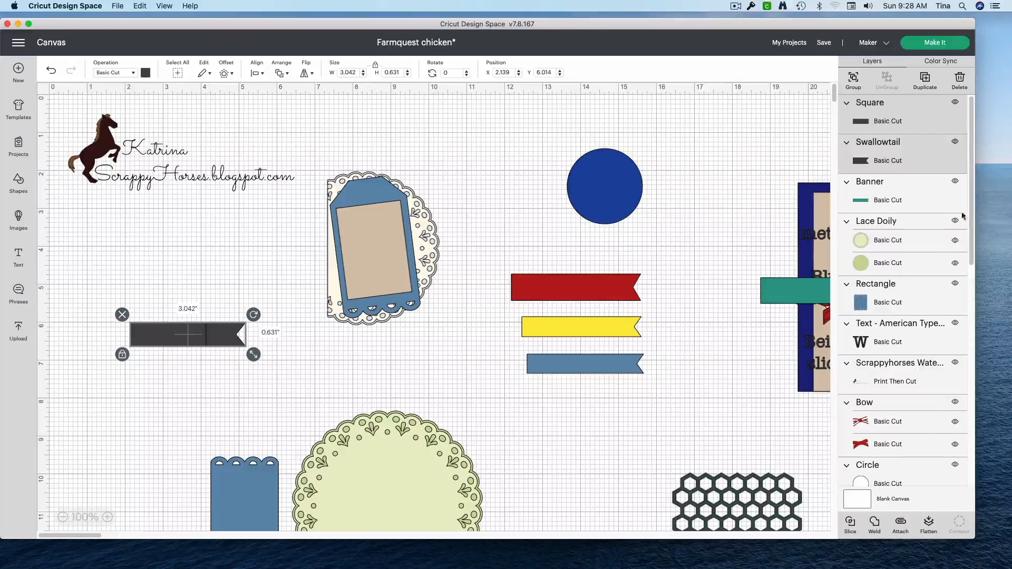
{"action": "left_click", "coordinate": [875, 527]}
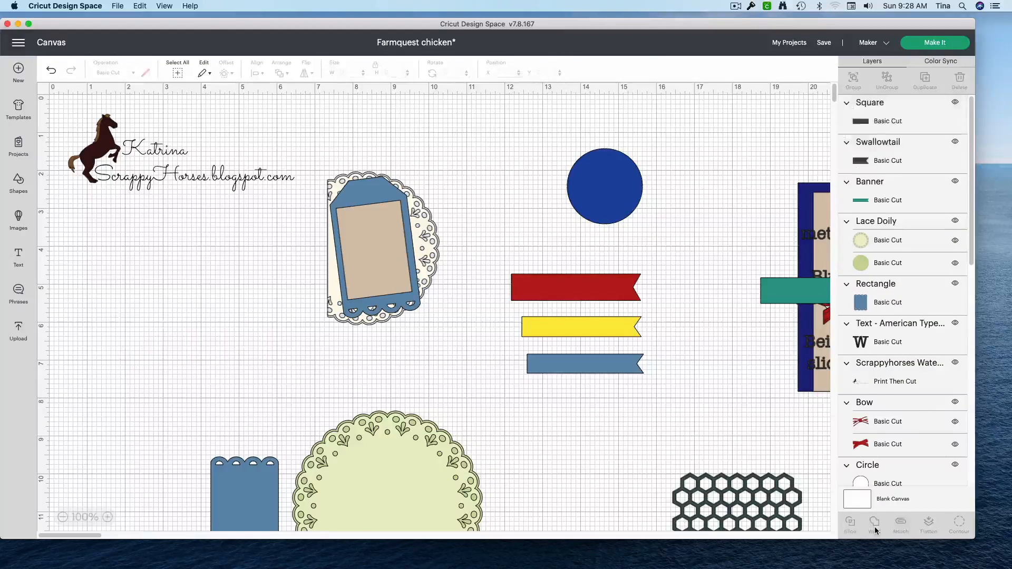
{"action": "mouse_move", "coordinate": [237, 349]}
{"action": "left_mouse_down"}
{"action": "mouse_move", "coordinate": [588, 338]}
{"action": "mouse_move", "coordinate": [251, 338]}
{"action": "left_mouse_up"}
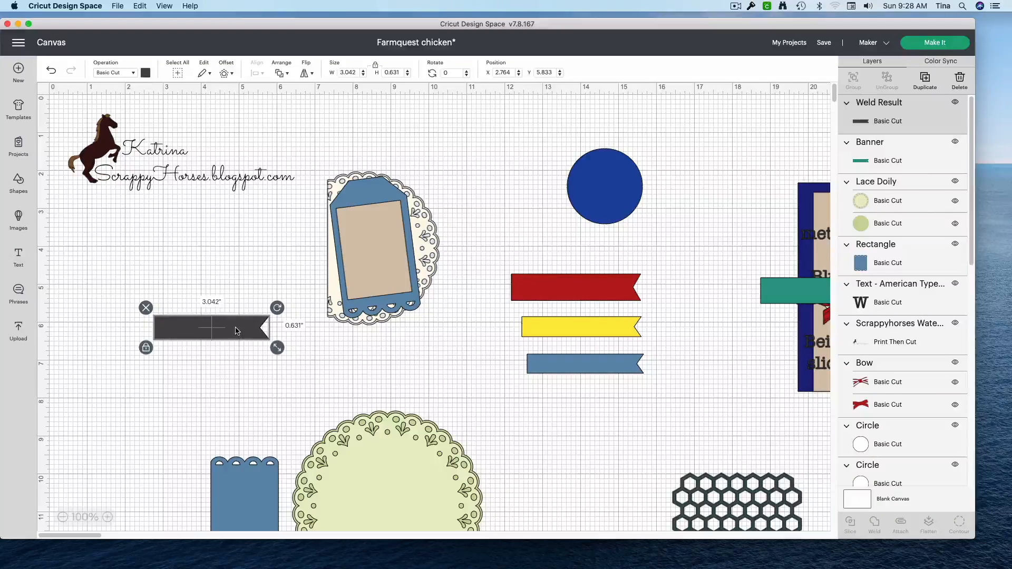
{"action": "left_click_drag", "start_coordinate": [235, 331], "coordinate": [226, 349]}
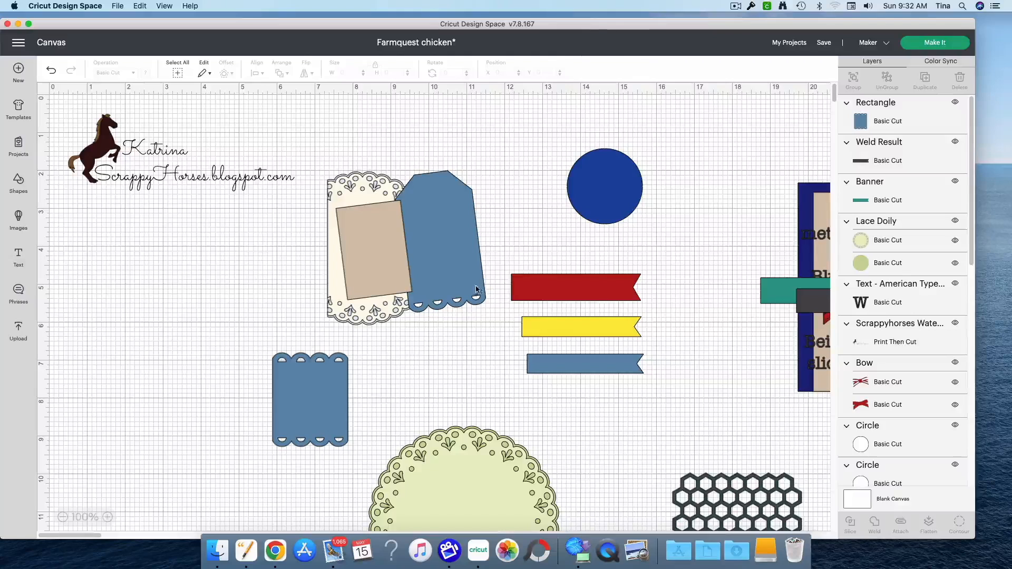
Step: Insert a Gift Tag shape from the subscription shapes and place it in the empty area below the logo
{"action": "left_click", "coordinate": [457, 288]}
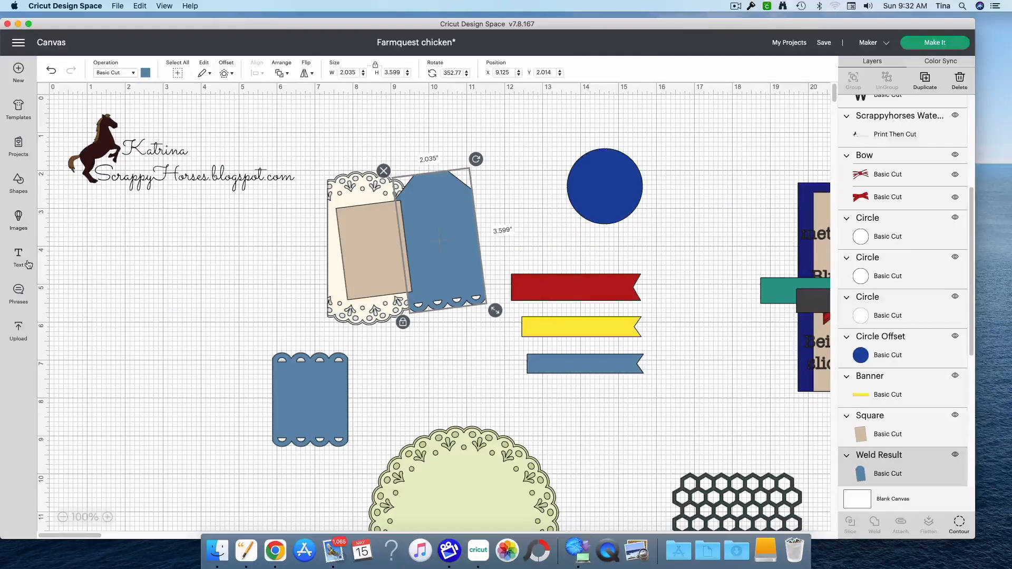
{"action": "left_click", "coordinate": [22, 191]}
{"action": "scroll", "coordinate": [114, 360], "scroll_direction": "down", "scroll_amount": 3}
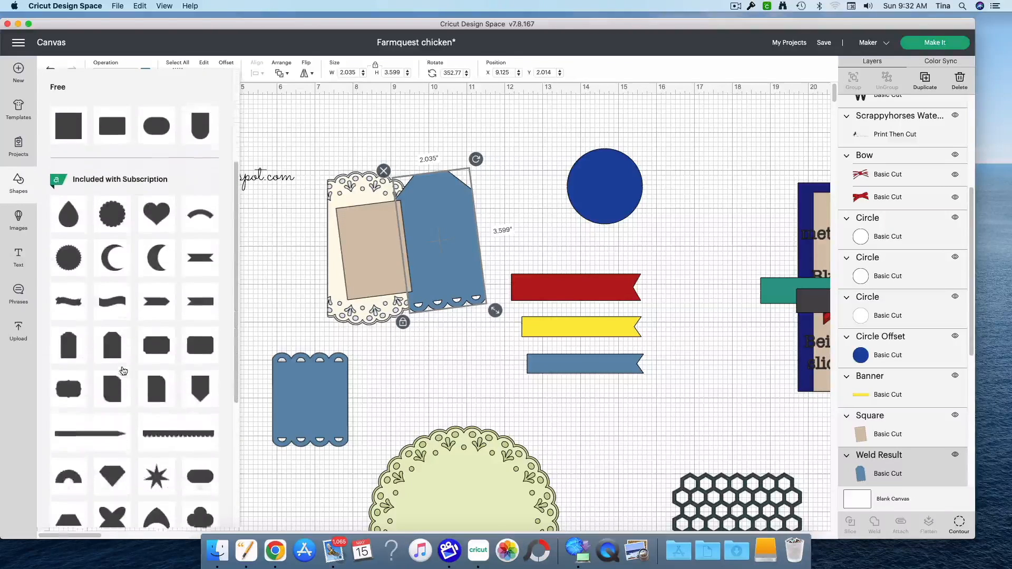
{"action": "left_click", "coordinate": [112, 356]}
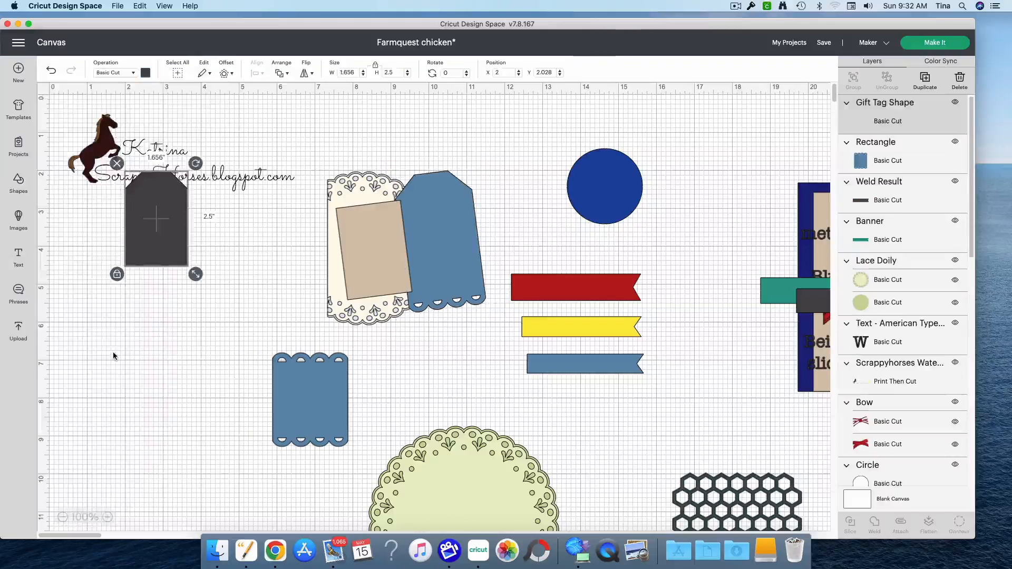
{"action": "left_click_drag", "start_coordinate": [156, 221], "coordinate": [169, 333]}
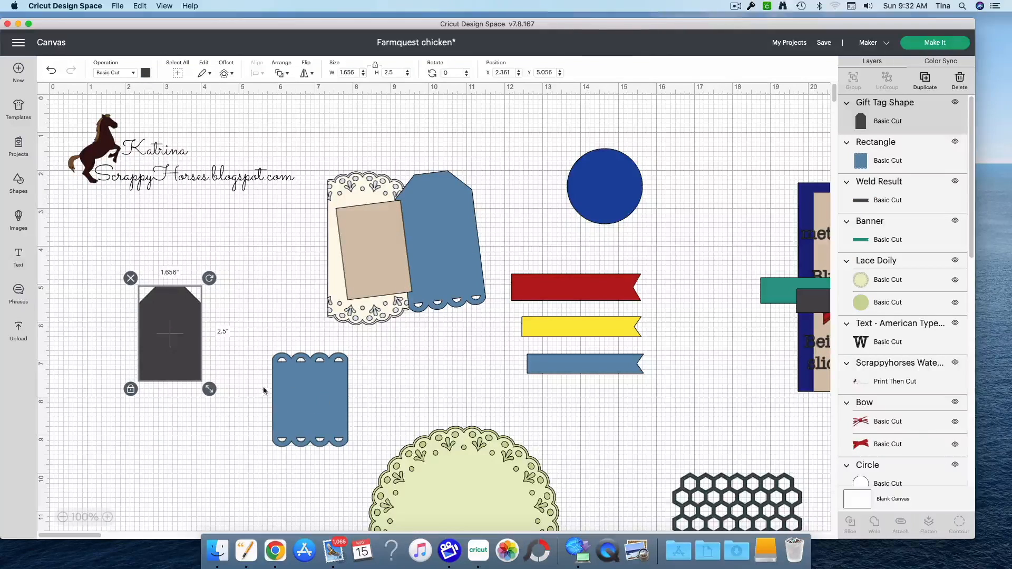
Step: Move the blue scalloped rectangle next to the gift tag and set both shapes' widths to 2 in
{"action": "left_click_drag", "start_coordinate": [302, 403], "coordinate": [253, 386]}
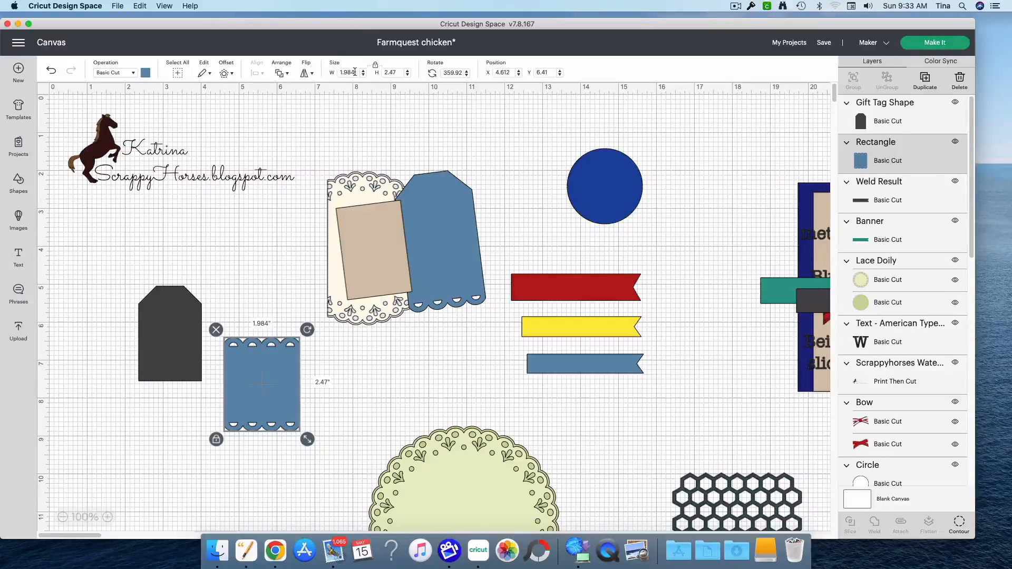
{"action": "left_click_drag", "start_coordinate": [355, 72], "coordinate": [338, 69]}
{"action": "type", "text": "2"}
{"action": "left_click", "coordinate": [275, 407]}
{"action": "left_click", "coordinate": [170, 348]}
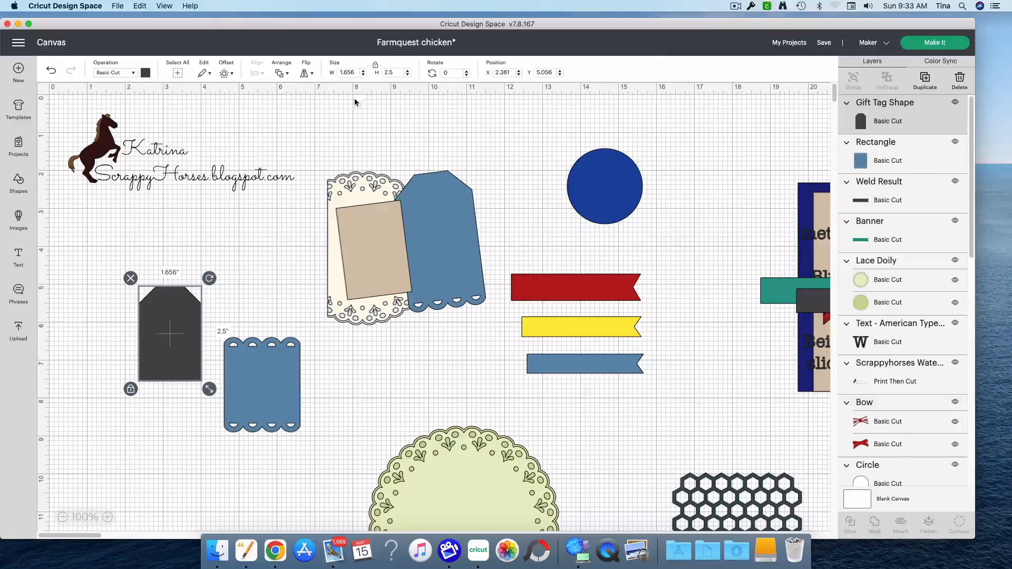
{"action": "left_click_drag", "start_coordinate": [341, 72], "coordinate": [356, 72]}
{"action": "type", "text": "2"}
{"action": "key", "text": "Return"}
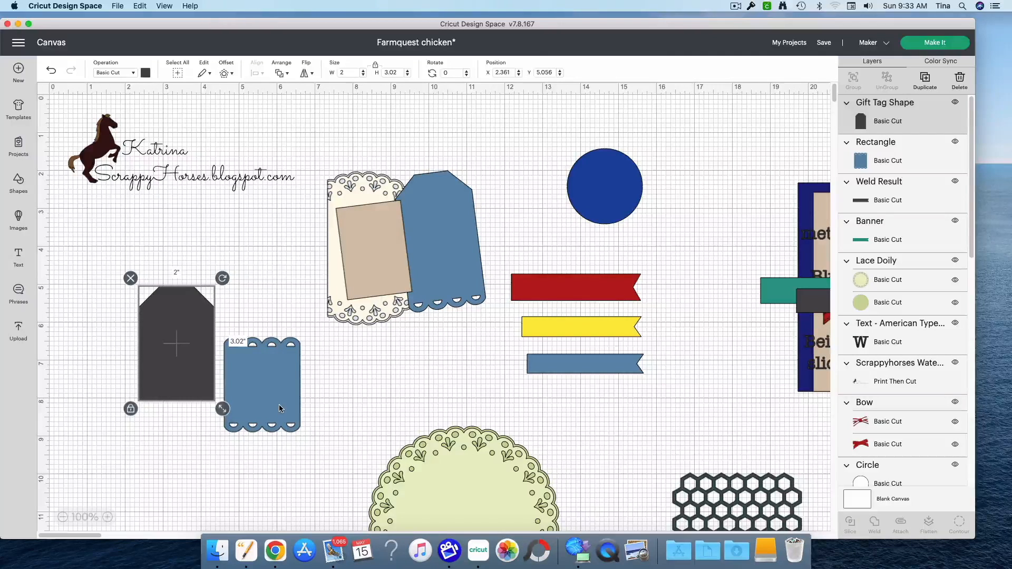
Step: Position the scalloped rectangle so its edge extends below the gift tag, left-align both shapes, and weld them
{"action": "left_click_drag", "start_coordinate": [289, 400], "coordinate": [205, 400]}
{"action": "left_click_drag", "start_coordinate": [95, 361], "coordinate": [235, 451]}
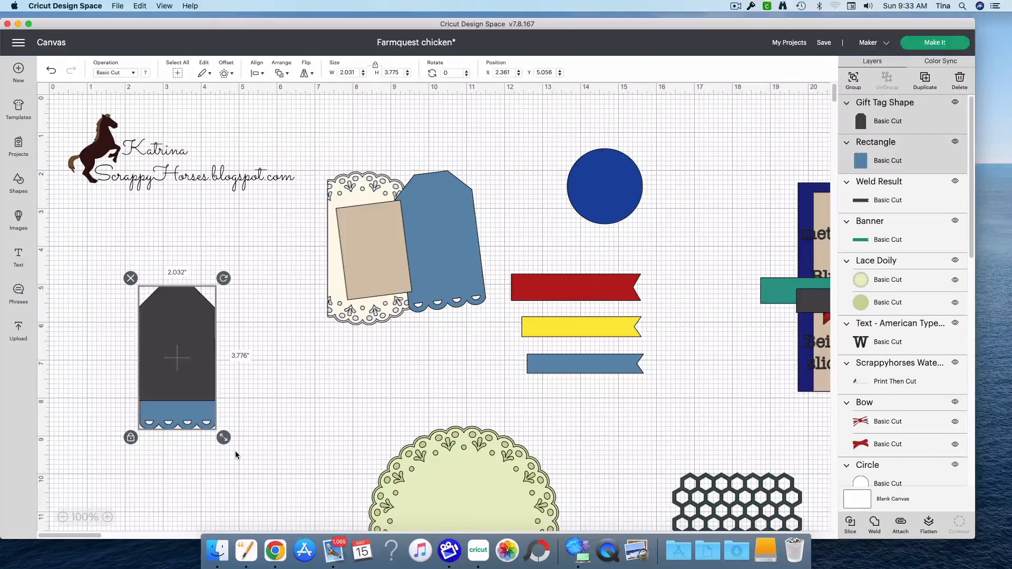
{"action": "left_click", "coordinate": [257, 74]}
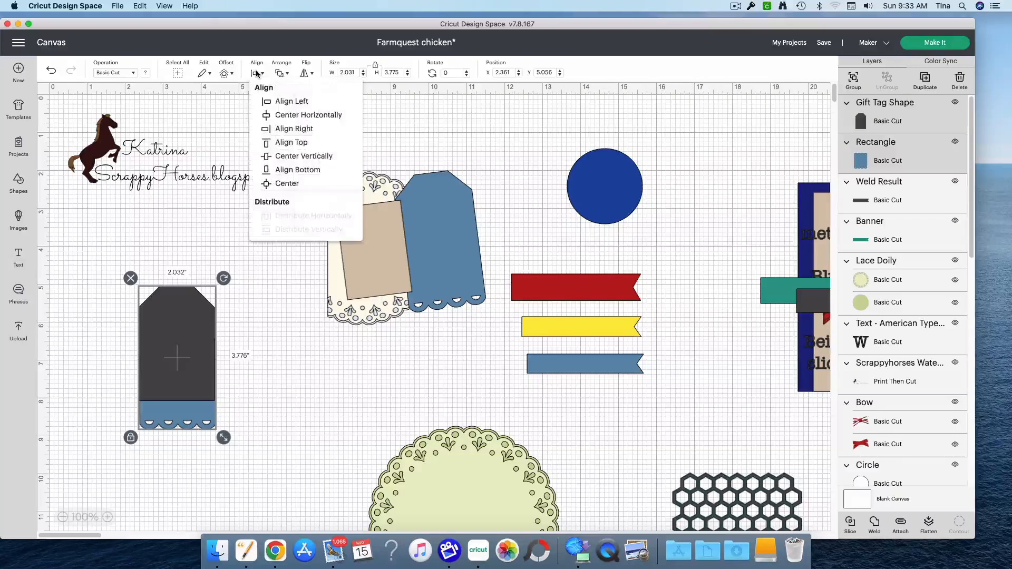
{"action": "left_click", "coordinate": [309, 103]}
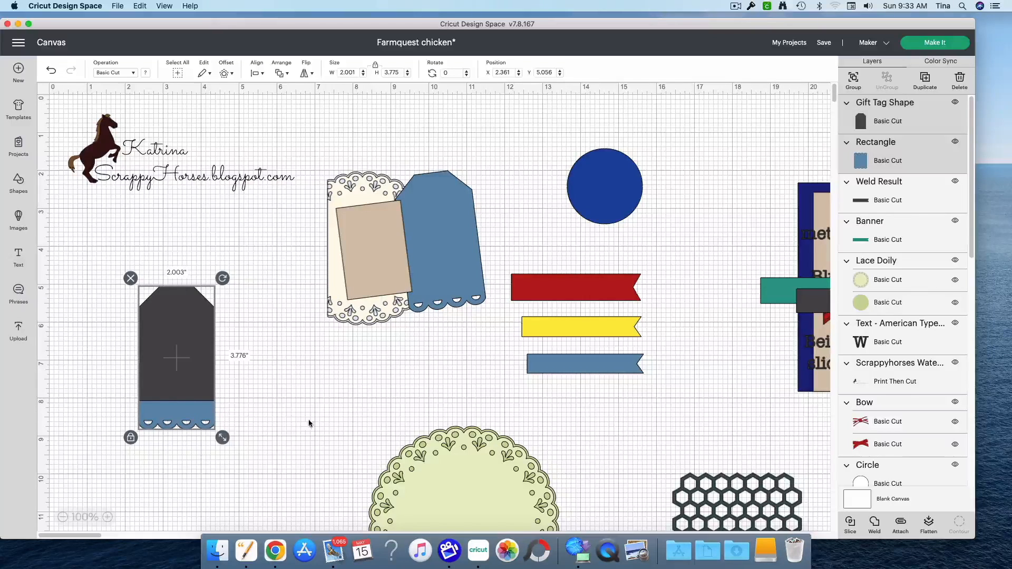
{"action": "left_click", "coordinate": [876, 531]}
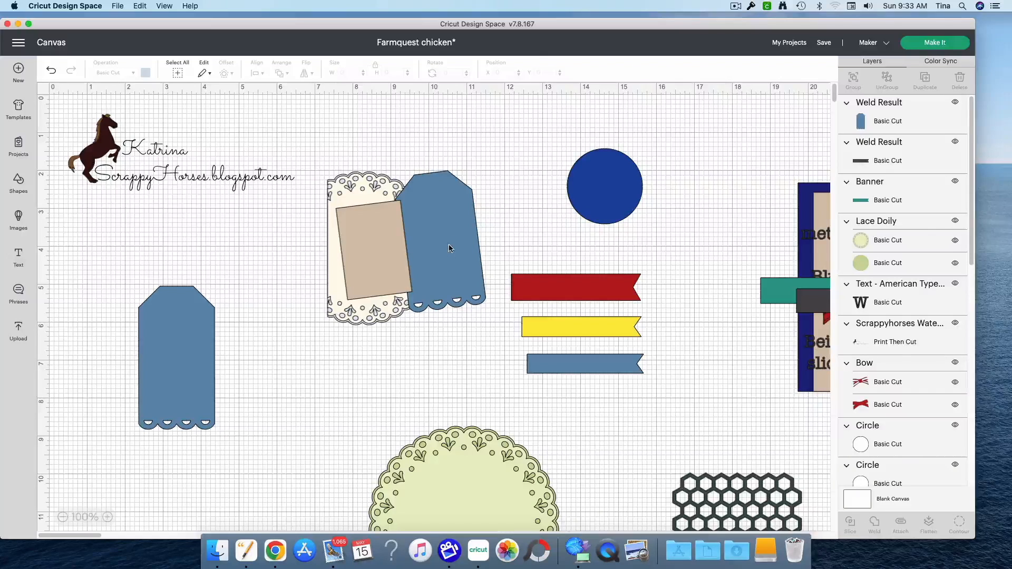
Step: Rotate the newly welded tag to 353°
{"action": "left_click", "coordinate": [188, 374]}
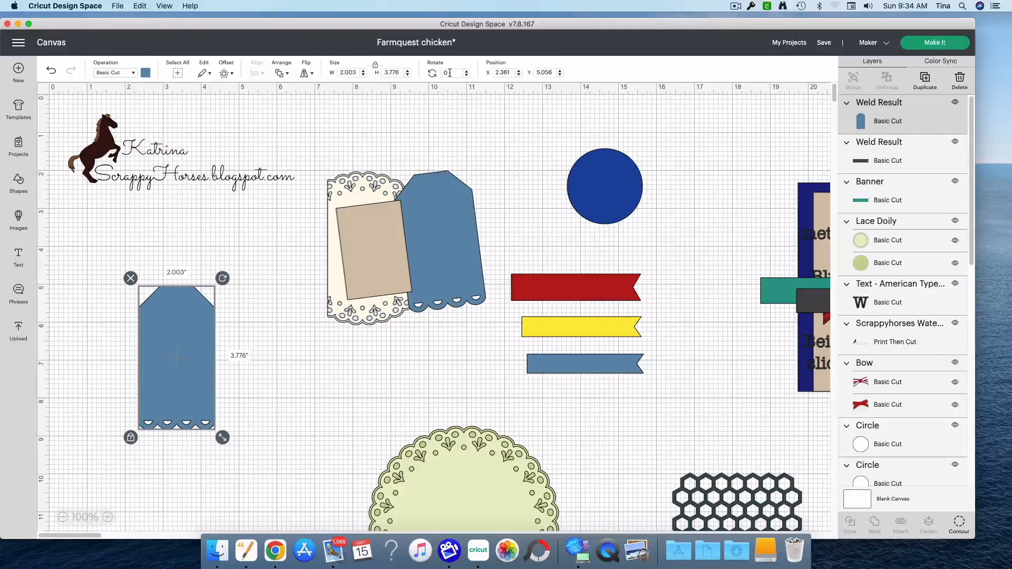
{"action": "left_click", "coordinate": [466, 70]}
{"action": "left_click", "coordinate": [466, 71]}
{"action": "left_click", "coordinate": [466, 70]}
{"action": "left_click", "coordinate": [467, 70]}
{"action": "left_click", "coordinate": [467, 70]}
{"action": "left_click", "coordinate": [466, 75]}
{"action": "left_click", "coordinate": [467, 75]}
{"action": "left_click", "coordinate": [466, 74]}
{"action": "left_click", "coordinate": [467, 75]}
{"action": "left_click", "coordinate": [467, 75]}
{"action": "left_click", "coordinate": [466, 75]}
{"action": "left_click", "coordinate": [467, 75]}
{"action": "left_click", "coordinate": [467, 75]}
{"action": "left_click", "coordinate": [466, 75]}
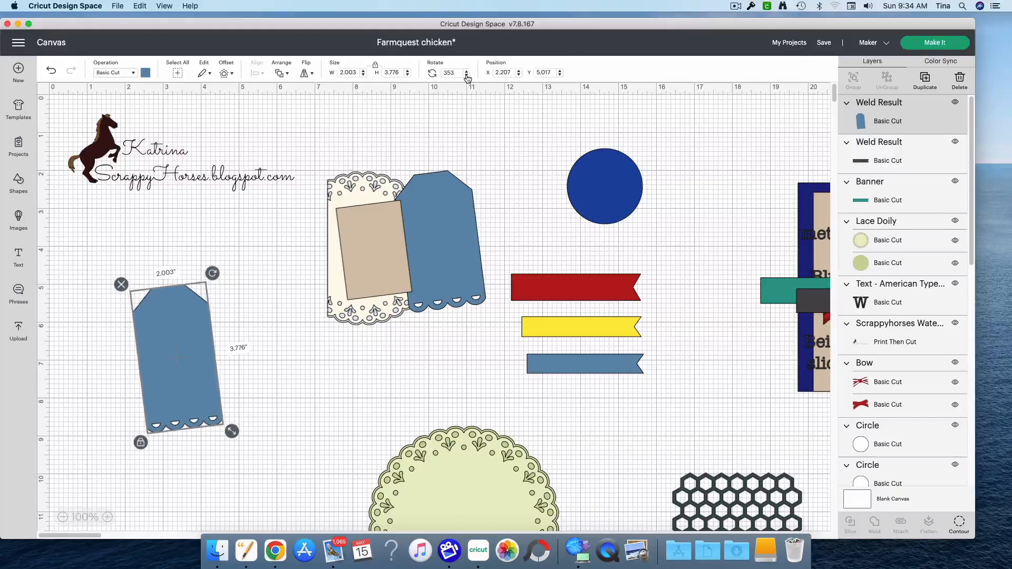
Step: Tilt the welded tag further counterclockwise freehand and fine-tune its rotation to 338°
{"action": "left_click_drag", "start_coordinate": [212, 273], "coordinate": [184, 265]}
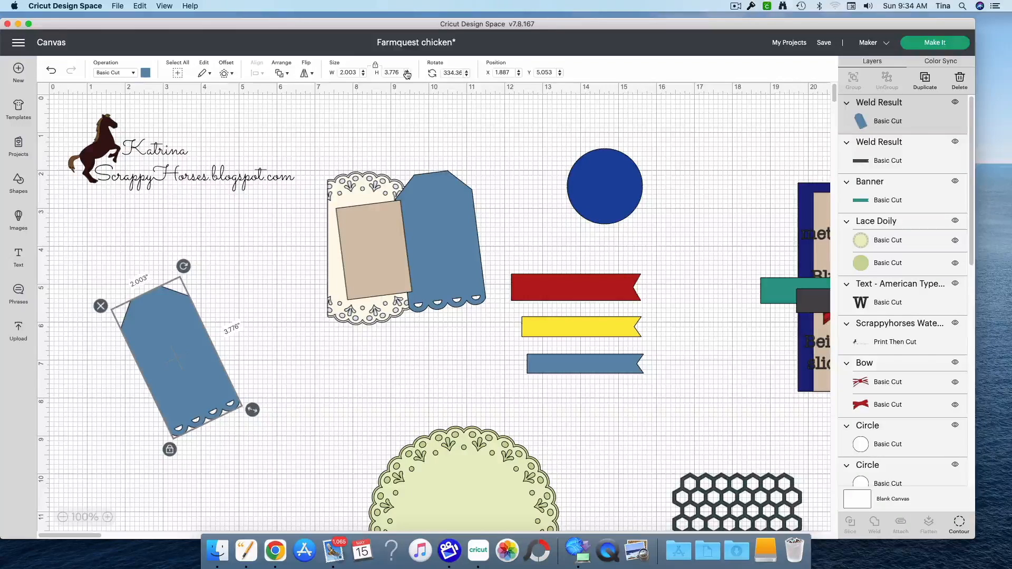
{"action": "left_click", "coordinate": [467, 70]}
{"action": "left_click", "coordinate": [467, 71]}
{"action": "left_click", "coordinate": [467, 70]}
{"action": "left_click", "coordinate": [467, 71]}
{"action": "left_click", "coordinate": [466, 74]}
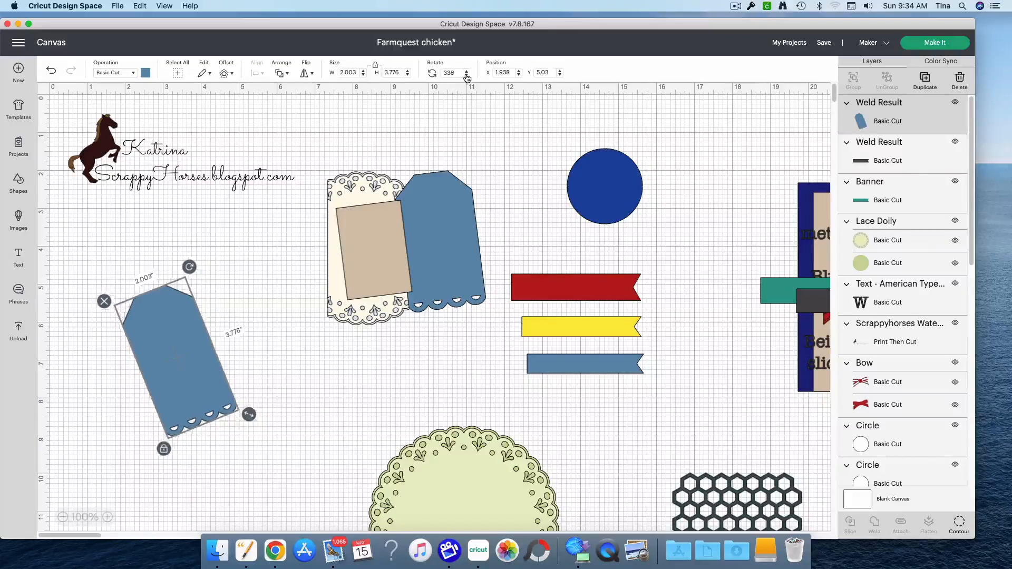
Step: Move the beige panel off the blue tag, insert a Square shape below the panel, and unlock the square's proportions
{"action": "left_click_drag", "start_coordinate": [379, 264], "coordinate": [159, 305]}
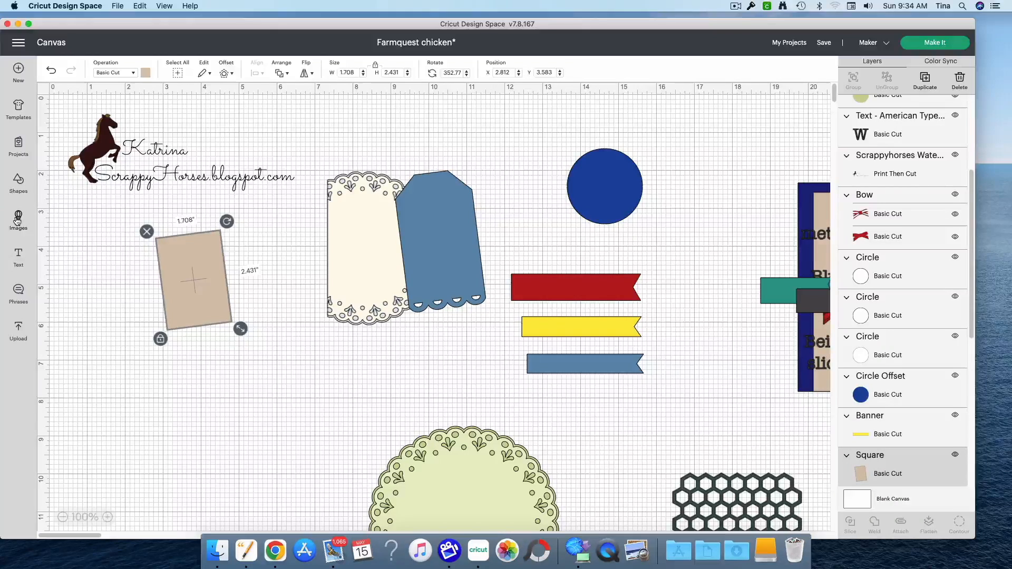
{"action": "left_click", "coordinate": [18, 182]}
{"action": "left_click", "coordinate": [77, 119]}
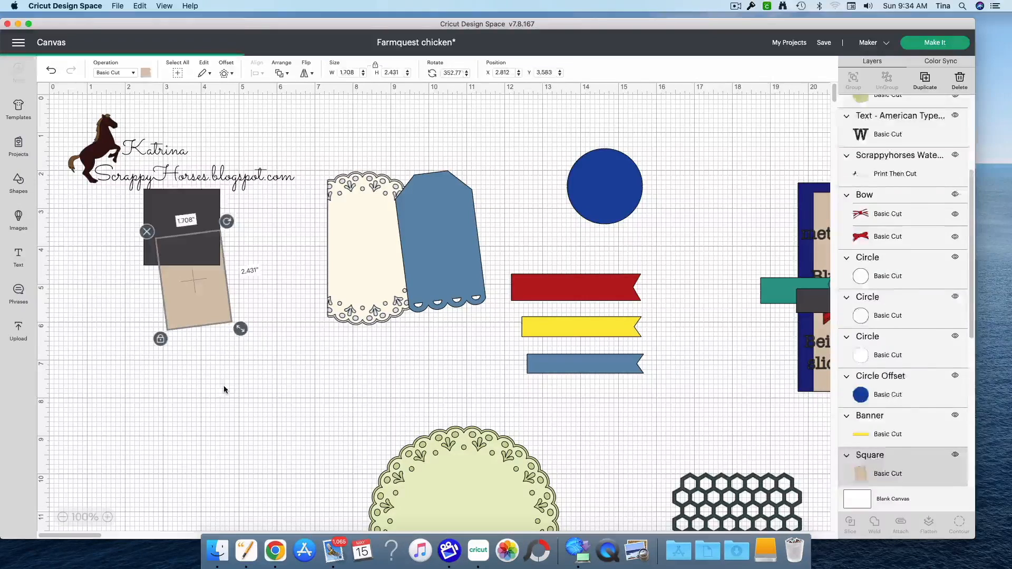
{"action": "left_click", "coordinate": [182, 237]}
{"action": "left_click_drag", "start_coordinate": [182, 238], "coordinate": [167, 374]}
{"action": "left_click", "coordinate": [121, 411]}
Step: Set the dark square, the beige panel and the original blue scalloped tag aside over the card base
{"action": "left_click_drag", "start_coordinate": [211, 410], "coordinate": [918, 332]}
{"action": "left_click_drag", "start_coordinate": [209, 270], "coordinate": [847, 330]}
{"action": "left_click_drag", "start_coordinate": [435, 271], "coordinate": [822, 338]}
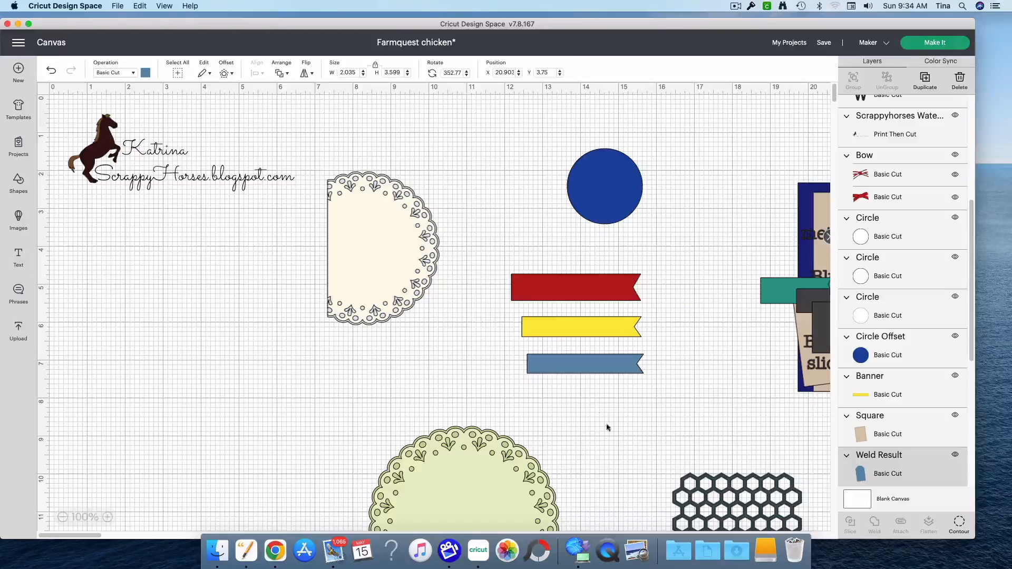
Step: Set the cream half doily aside near the card base and move the green lace doily into the cleared area
{"action": "left_click", "coordinate": [384, 273]}
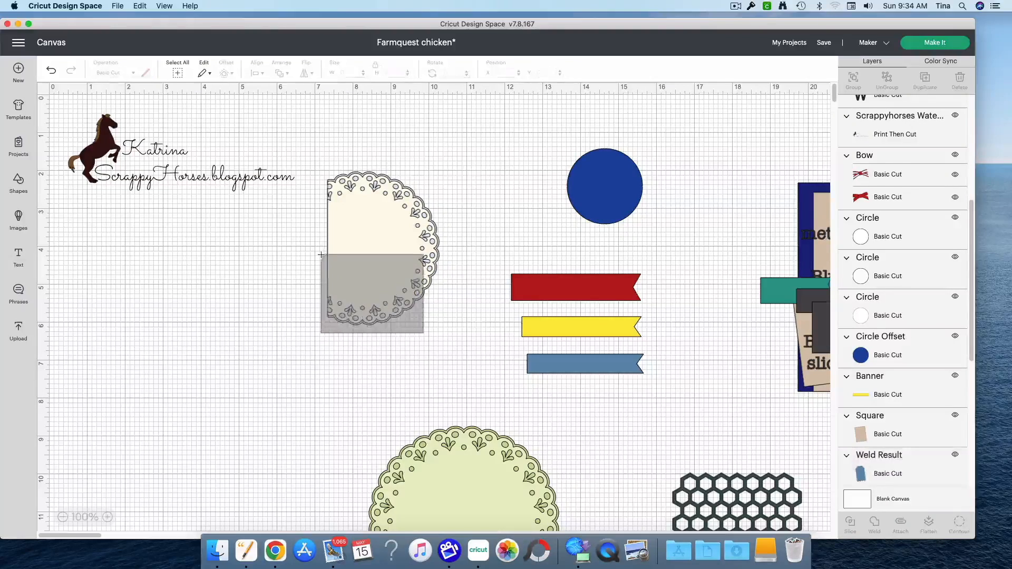
{"action": "left_click_drag", "start_coordinate": [383, 273], "coordinate": [425, 256]}
{"action": "left_click_drag", "start_coordinate": [451, 491], "coordinate": [233, 379]}
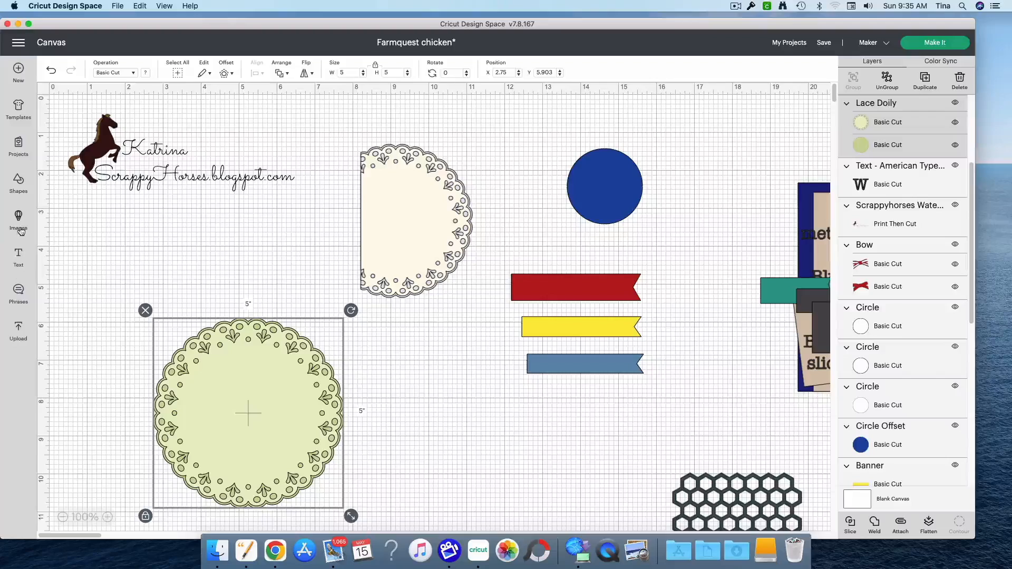
{"action": "left_click_drag", "start_coordinate": [399, 233], "coordinate": [720, 302]}
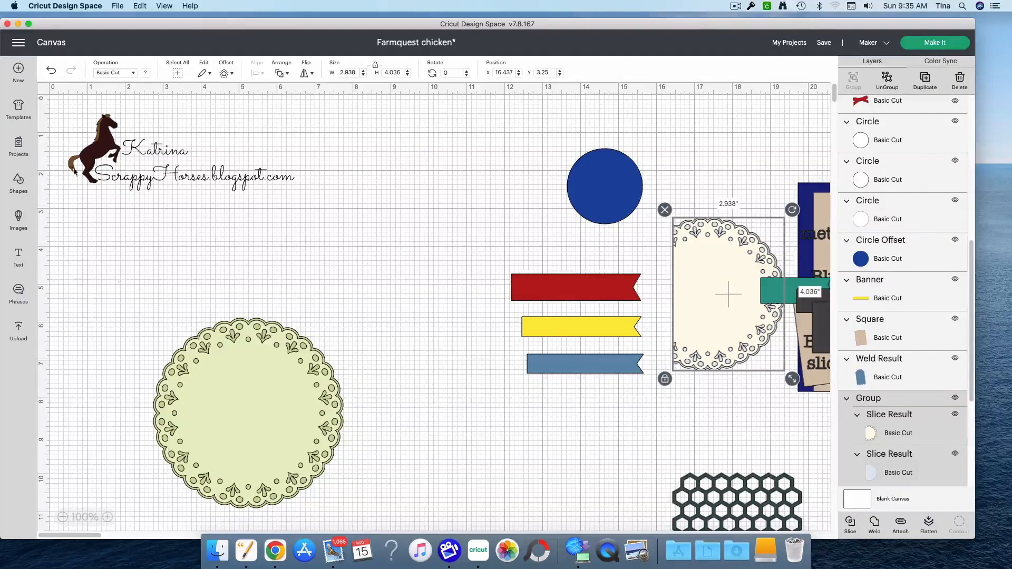
{"action": "left_click_drag", "start_coordinate": [279, 422], "coordinate": [367, 381]}
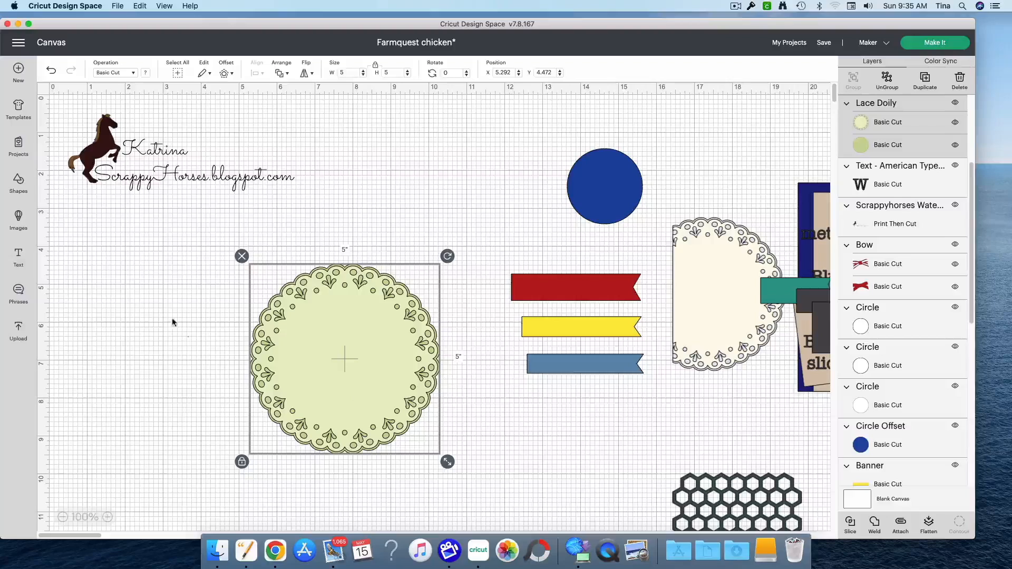
Step: Insert another Square shape and place it in the empty area next to the green lace doily
{"action": "left_click", "coordinate": [18, 185]}
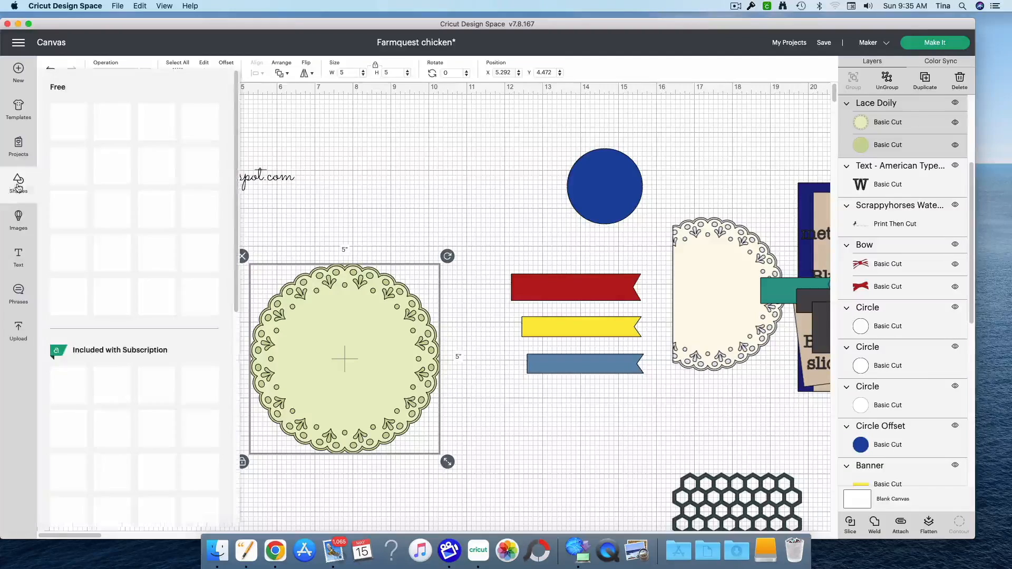
{"action": "left_click", "coordinate": [77, 303]}
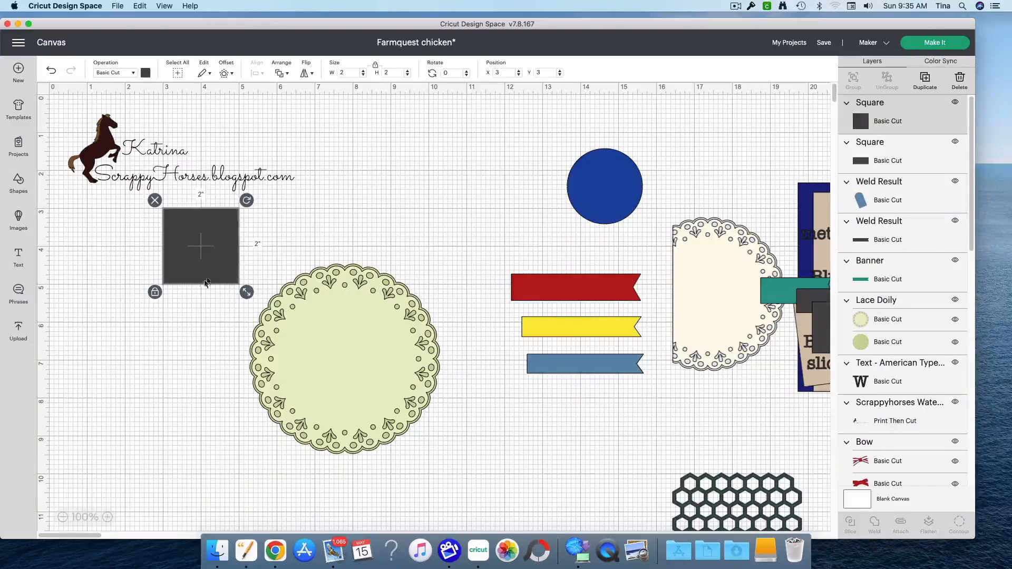
{"action": "left_click_drag", "start_coordinate": [205, 282], "coordinate": [161, 354]}
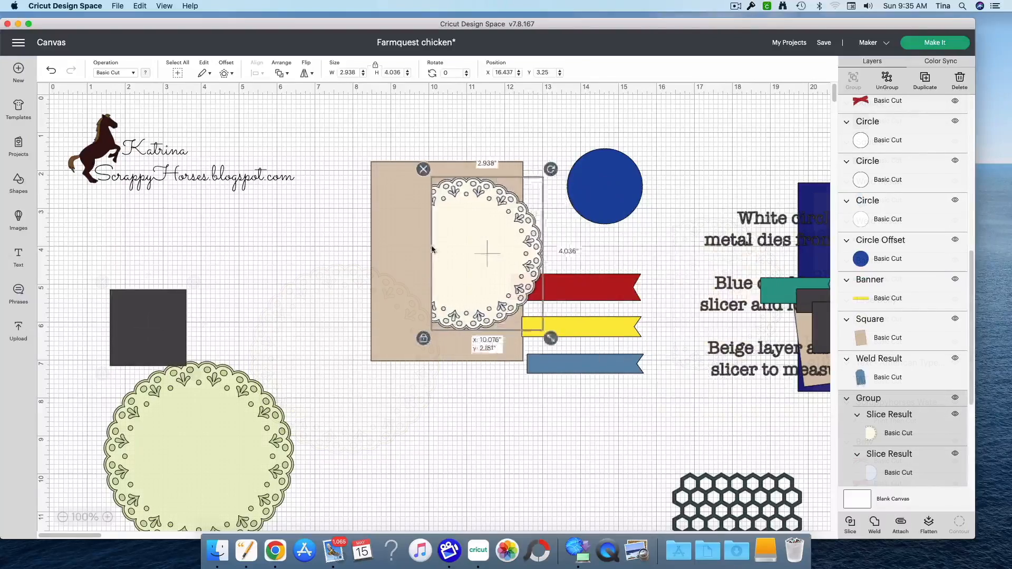
Step: Place the cream half doily along the beige panel's left edge and shift the green lace doily up behind the dark square
{"action": "left_click_drag", "start_coordinate": [437, 248], "coordinate": [382, 249]}
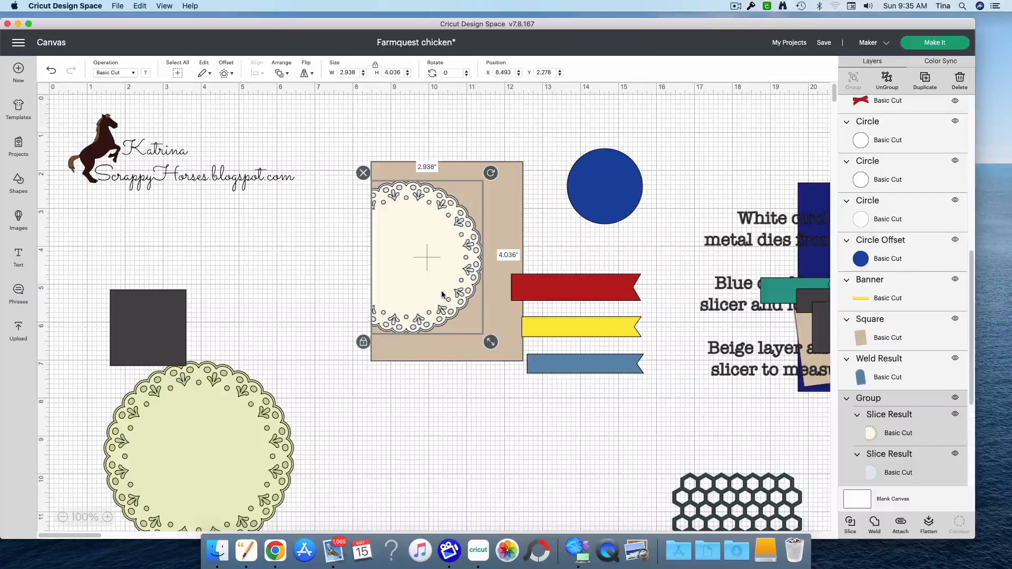
{"action": "left_click_drag", "start_coordinate": [441, 291], "coordinate": [436, 296]}
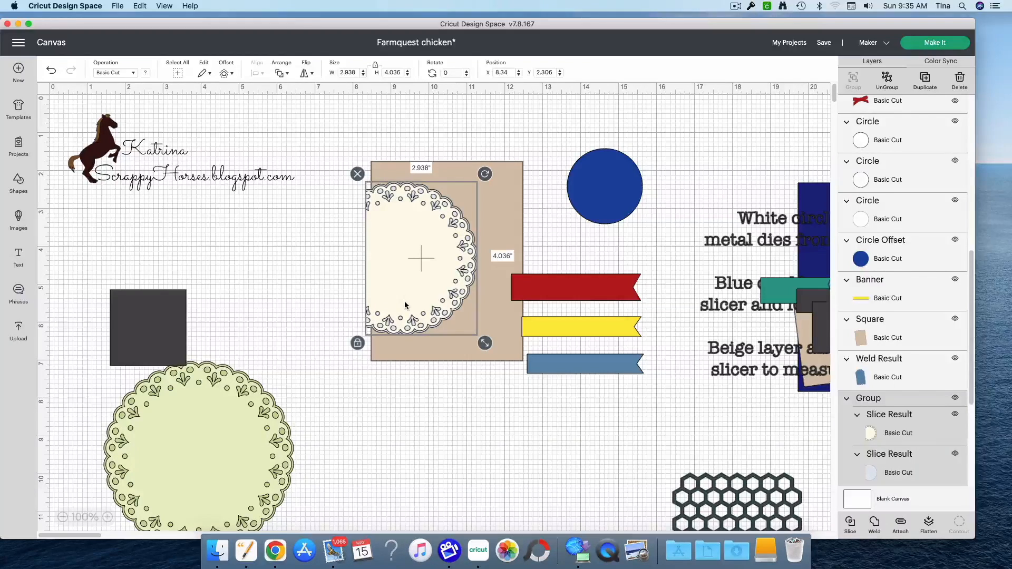
{"action": "left_click_drag", "start_coordinate": [265, 407], "coordinate": [291, 311]}
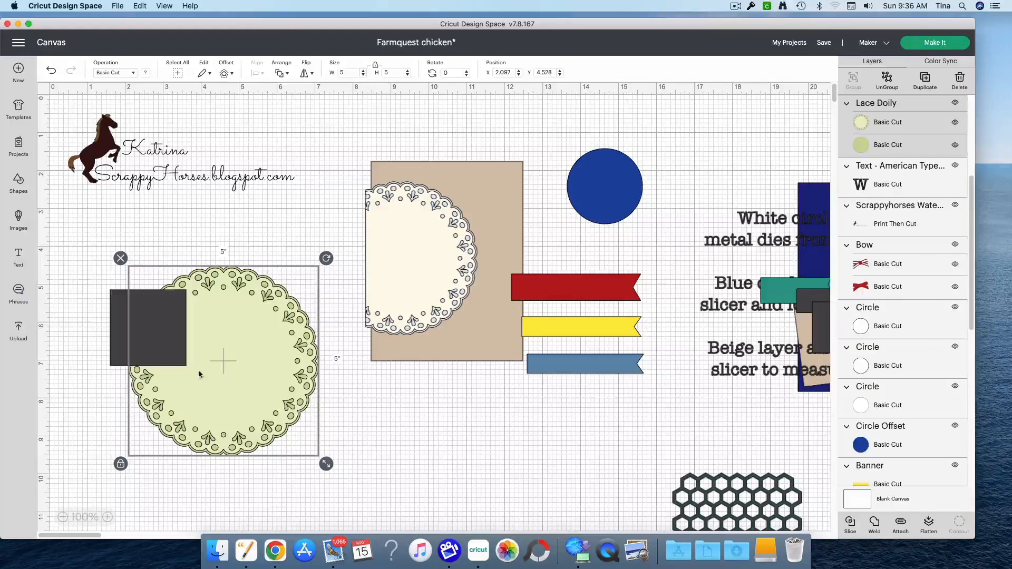
Step: Stretch the dark square into a rectangle about 2.4 by 5.75 in and lay it over the left part of the green doily
{"action": "left_click_drag", "start_coordinate": [165, 338], "coordinate": [142, 329]}
{"action": "left_click_drag", "start_coordinate": [171, 364], "coordinate": [187, 509]}
{"action": "left_click_drag", "start_coordinate": [149, 461], "coordinate": [144, 442]}
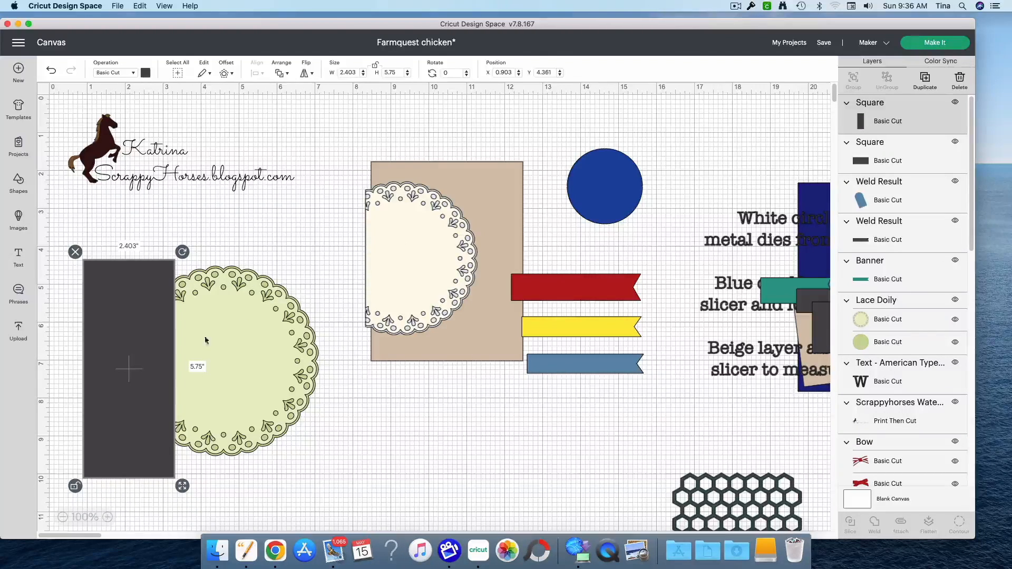
{"action": "left_click_drag", "start_coordinate": [153, 356], "coordinate": [204, 346]}
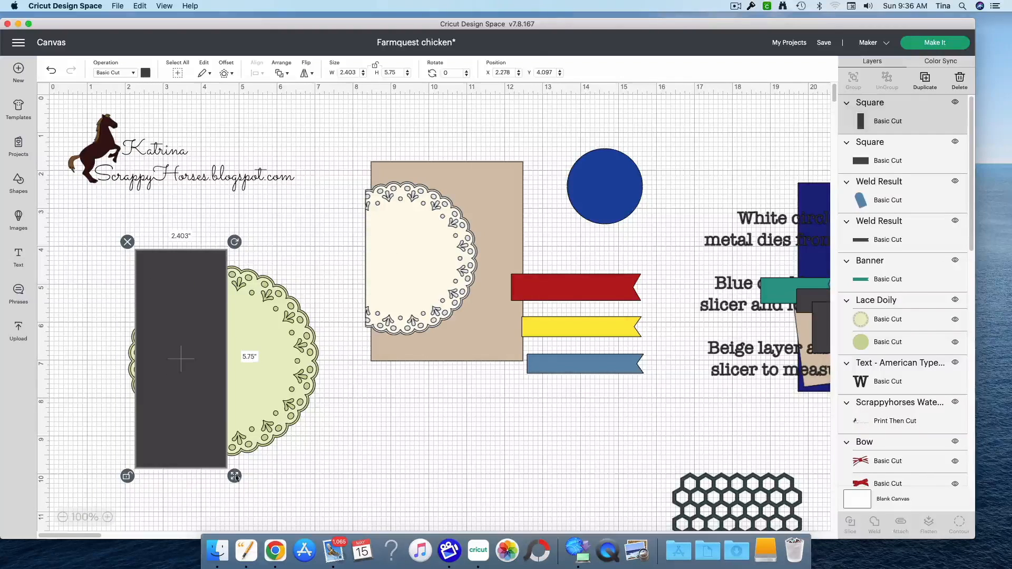
Step: Shift the beige panel to meet the half doily's straight edge and set both aside together near the card base
{"action": "left_click_drag", "start_coordinate": [358, 172], "coordinate": [527, 369]}
{"action": "left_click_drag", "start_coordinate": [453, 289], "coordinate": [826, 353]}
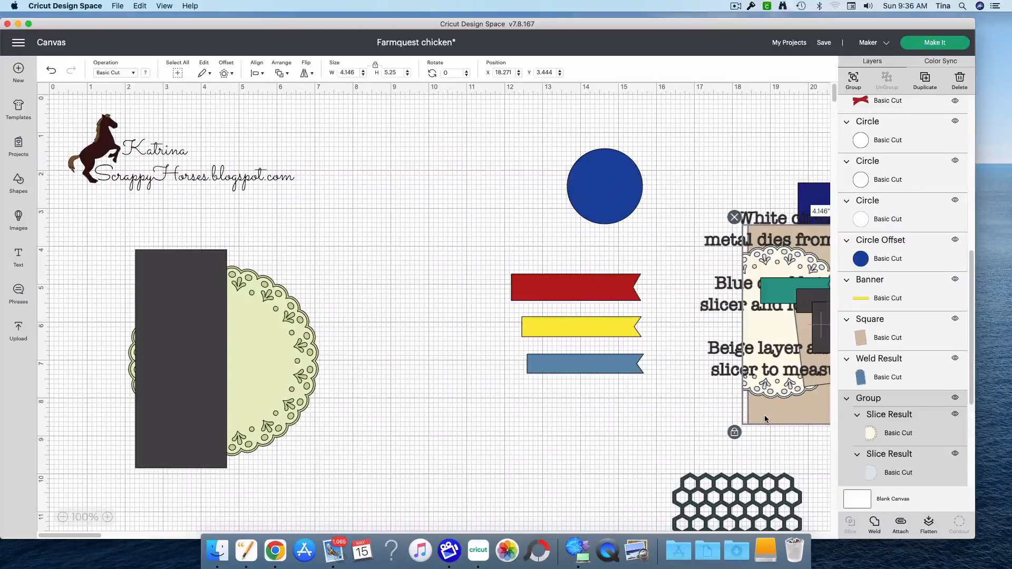
{"action": "left_click_drag", "start_coordinate": [764, 416], "coordinate": [386, 346]}
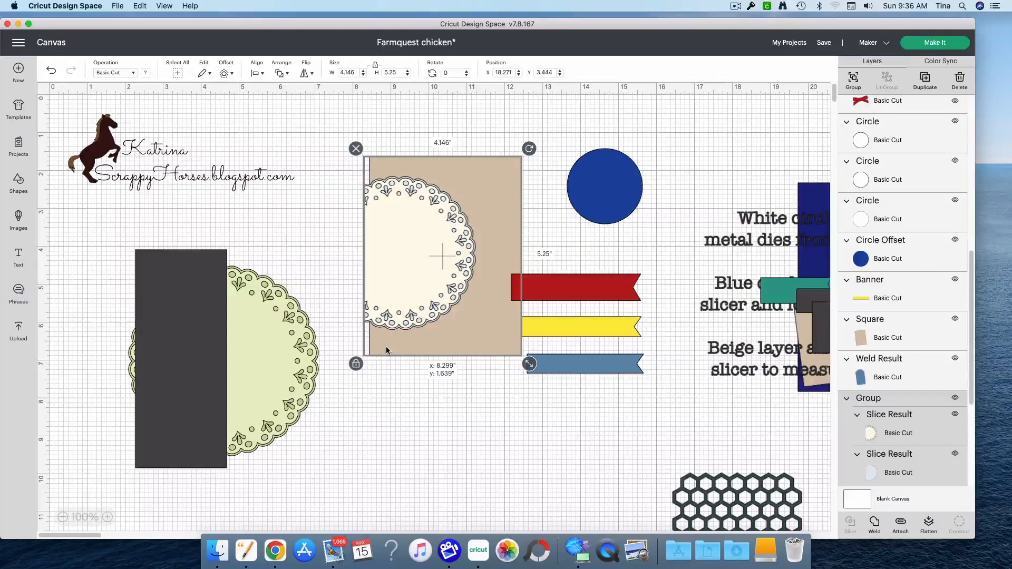
{"action": "left_click", "coordinate": [467, 329]}
{"action": "left_click_drag", "start_coordinate": [467, 329], "coordinate": [464, 343]}
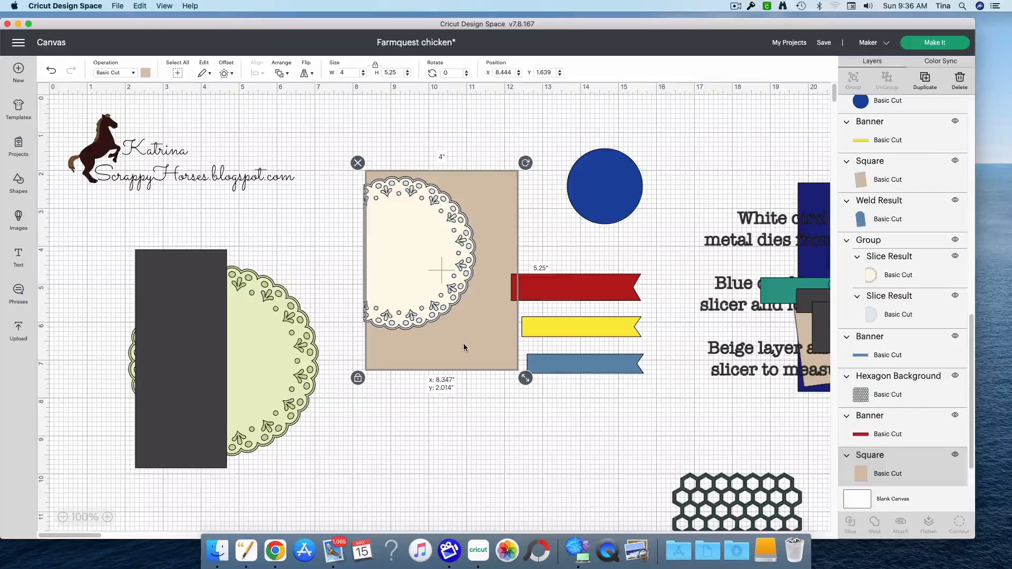
{"action": "left_click_drag", "start_coordinate": [330, 198], "coordinate": [765, 335]}
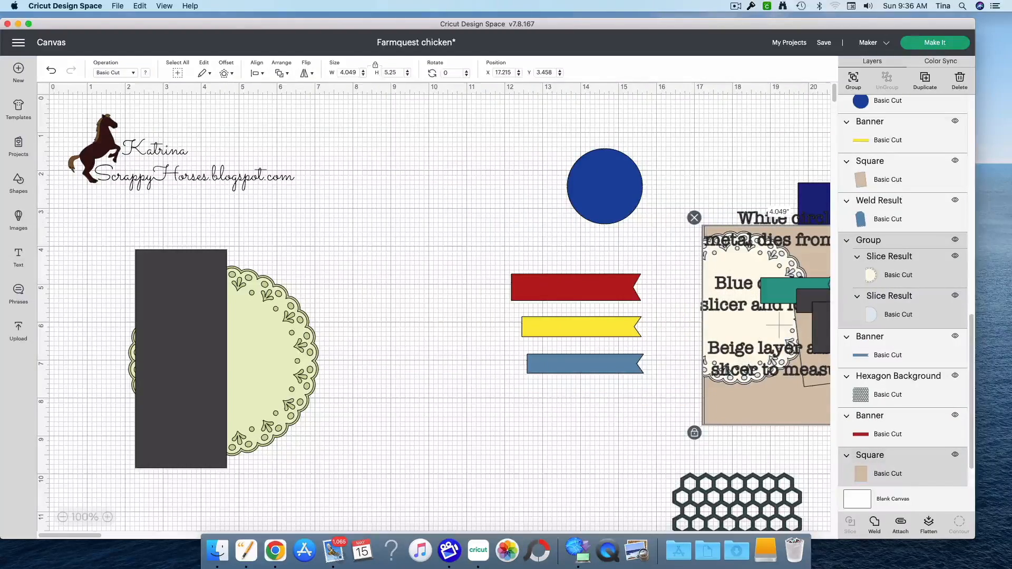
Step: Move the dark rectangle into the cleared area and set its size to 4 in wide by 5.25 in high
{"action": "left_click_drag", "start_coordinate": [176, 374], "coordinate": [406, 320]}
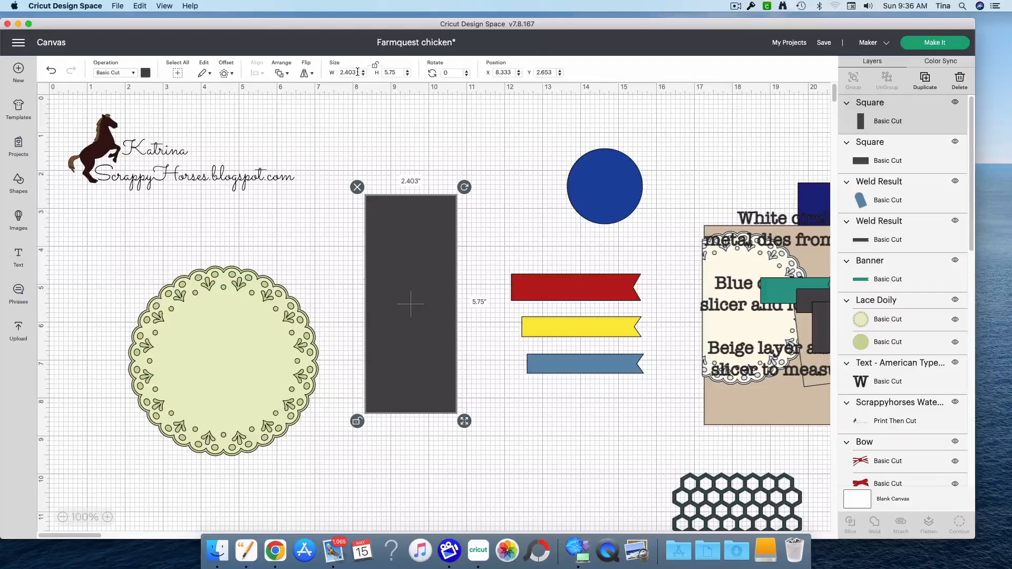
{"action": "left_click", "coordinate": [357, 72]}
{"action": "type", "text": "4"}
{"action": "left_click", "coordinate": [399, 71]}
{"action": "type", "text": "5"}
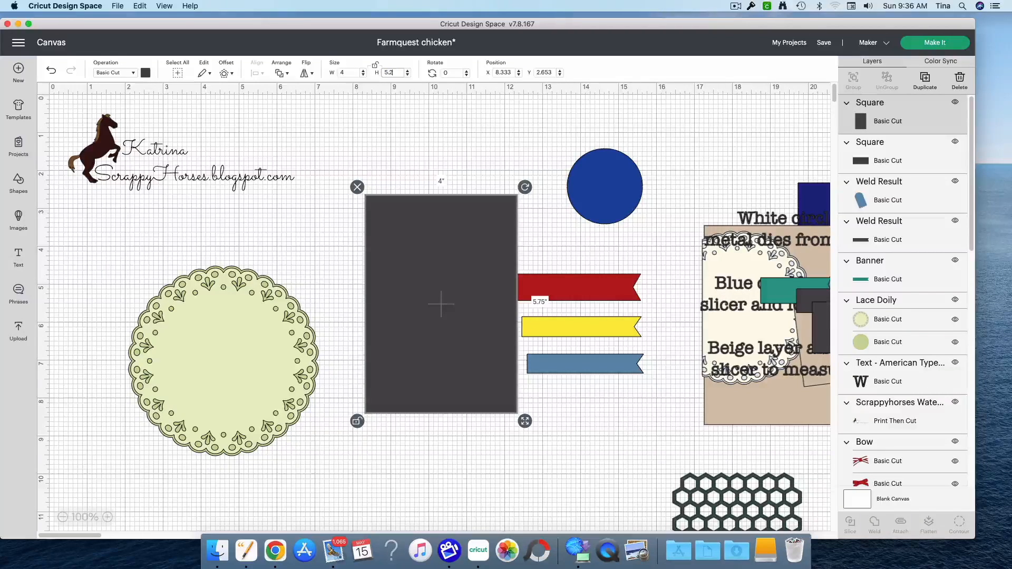
{"action": "key", "text": "Return"}
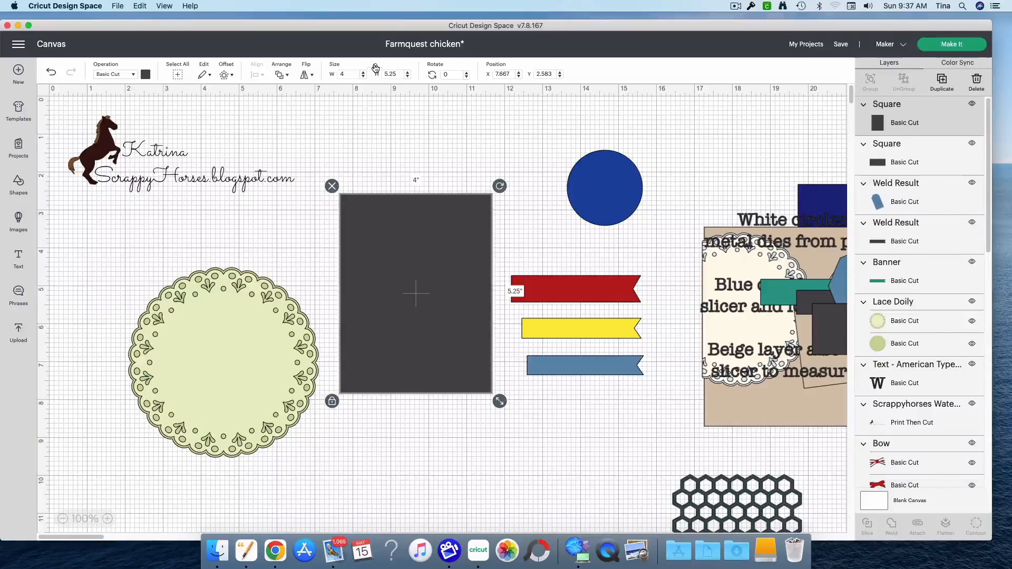
Step: Duplicate the dark rectangle and, after clearing the banners toward the card base, place the copy beside the original
{"action": "left_click", "coordinate": [941, 80]}
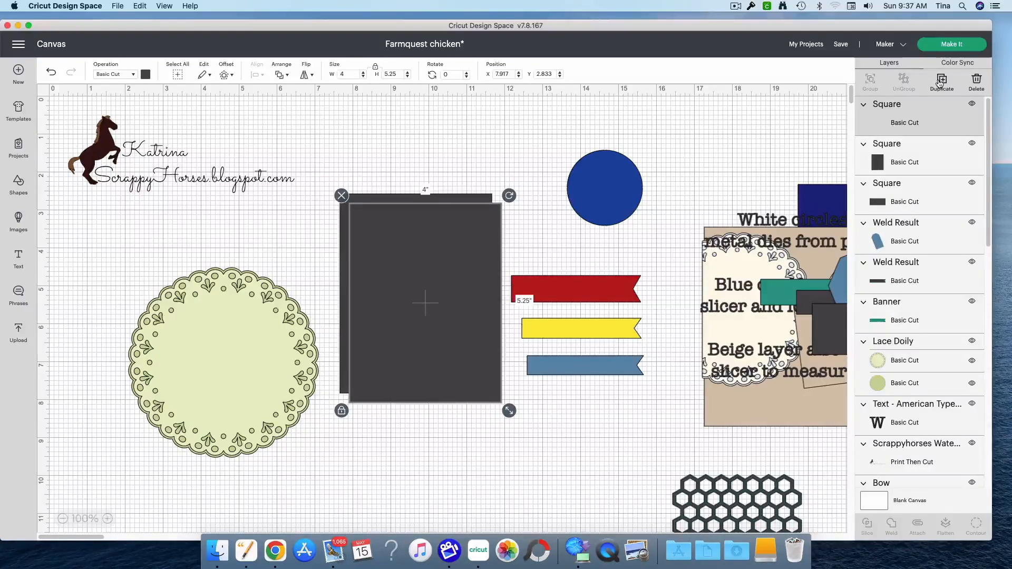
{"action": "left_click_drag", "start_coordinate": [558, 245], "coordinate": [639, 458]}
{"action": "left_click_drag", "start_coordinate": [590, 364], "coordinate": [847, 376]}
{"action": "left_click_drag", "start_coordinate": [434, 341], "coordinate": [611, 392]}
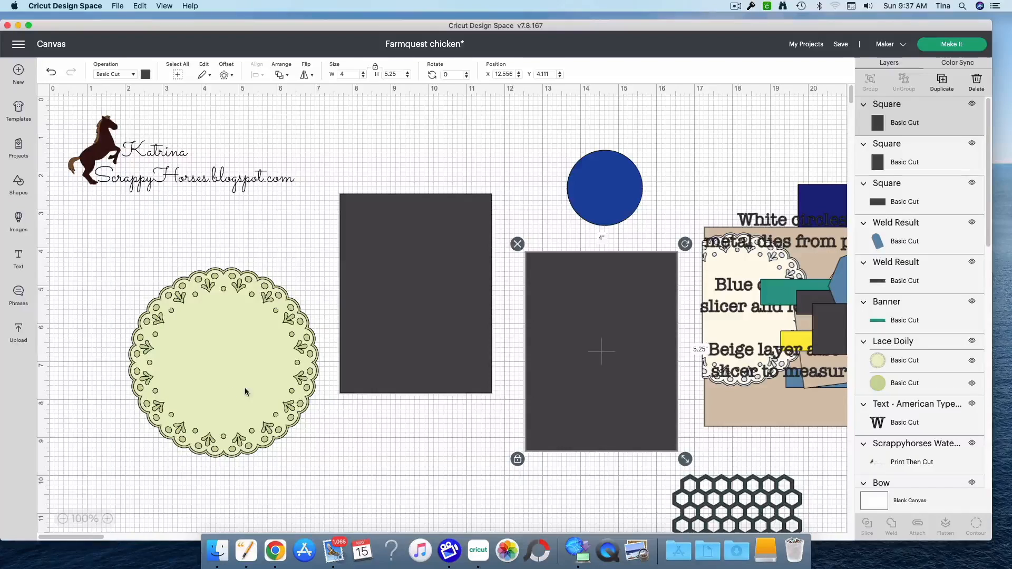
Step: Shrink the green lace doily to about 4.46 in and bring it in front of the first dark rectangle
{"action": "left_click_drag", "start_coordinate": [227, 390], "coordinate": [242, 364]}
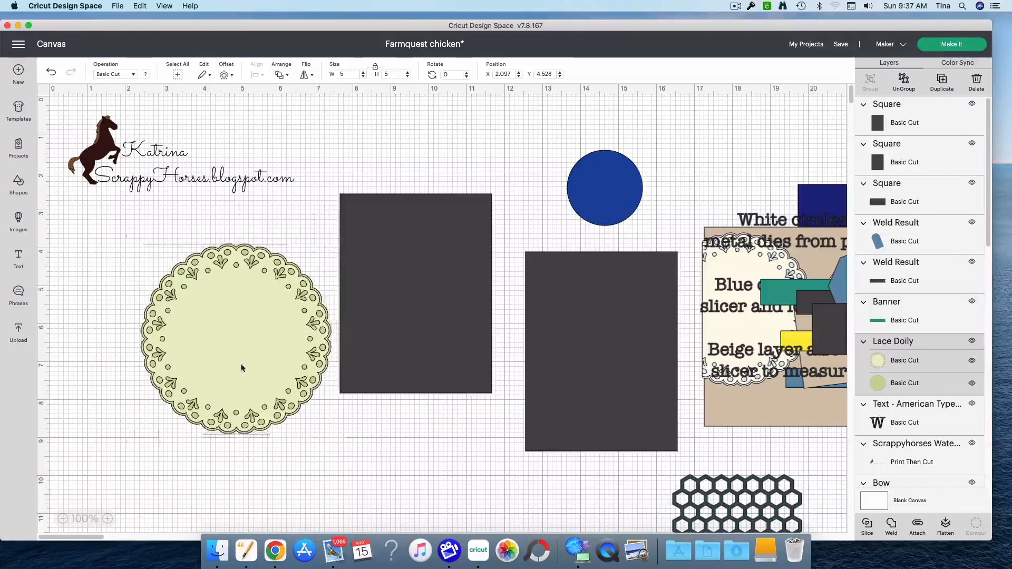
{"action": "left_click_drag", "start_coordinate": [340, 442], "coordinate": [318, 421]}
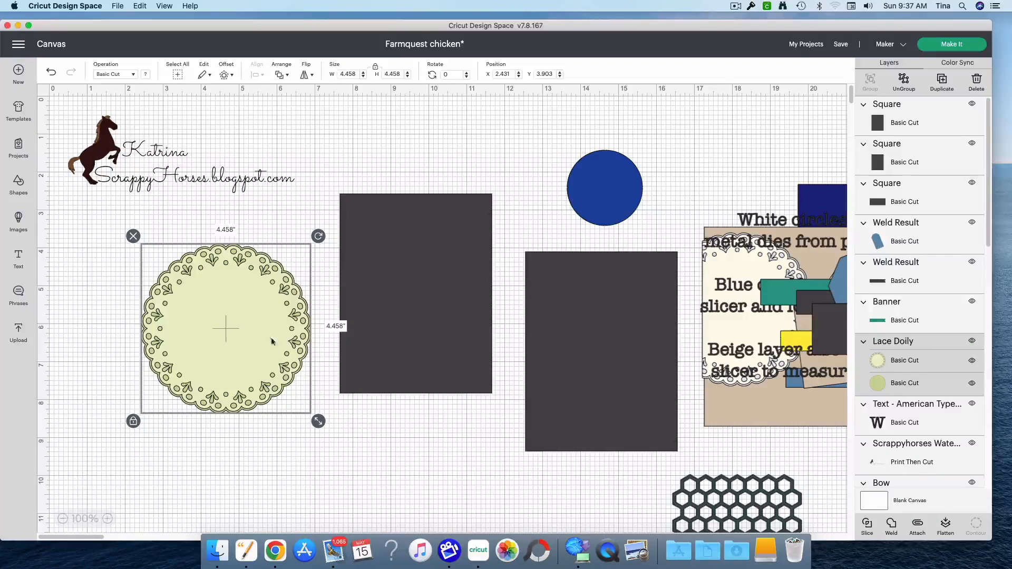
{"action": "left_click_drag", "start_coordinate": [232, 343], "coordinate": [280, 327]}
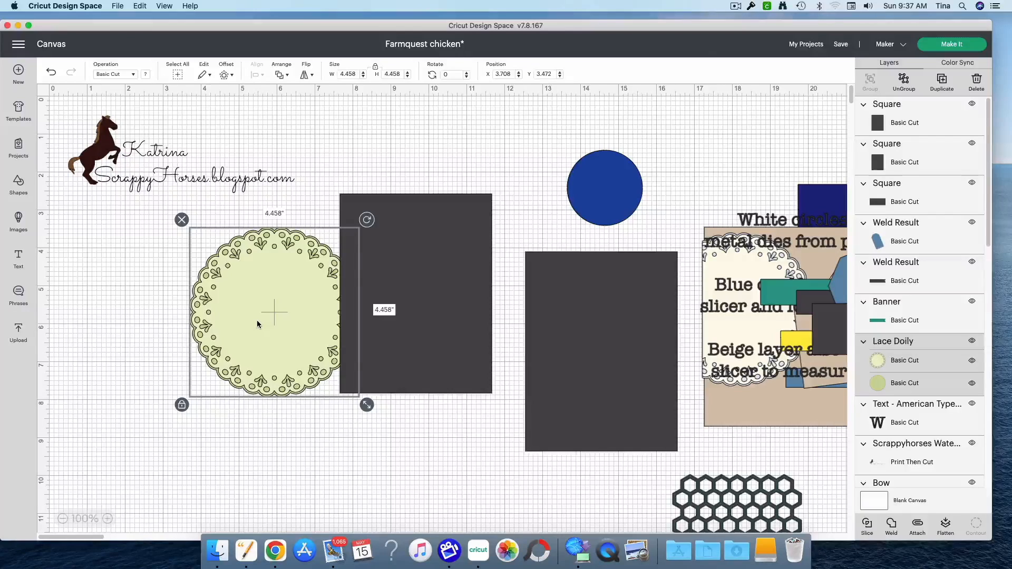
{"action": "right_click", "coordinate": [258, 323]}
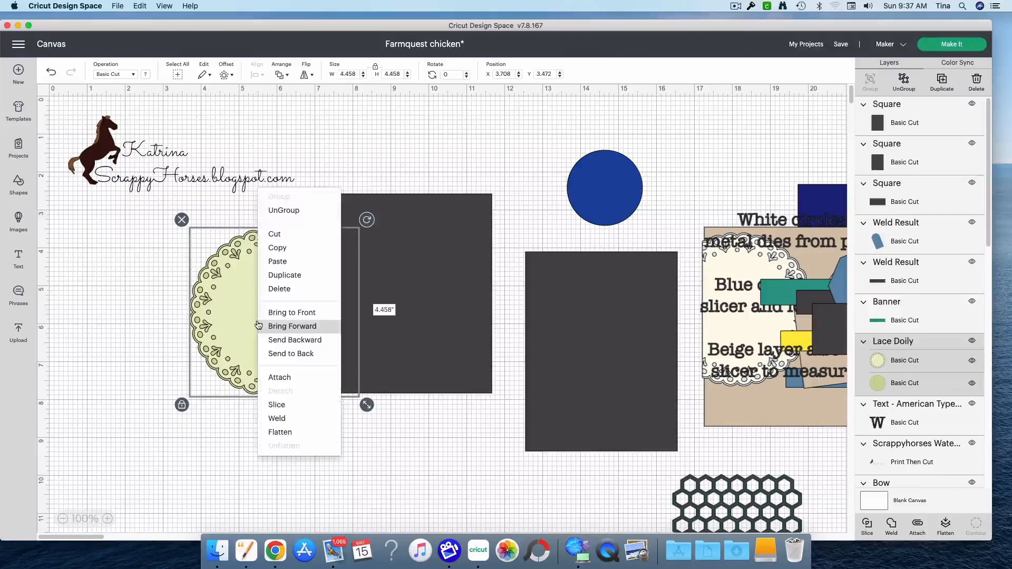
{"action": "left_click", "coordinate": [268, 315]}
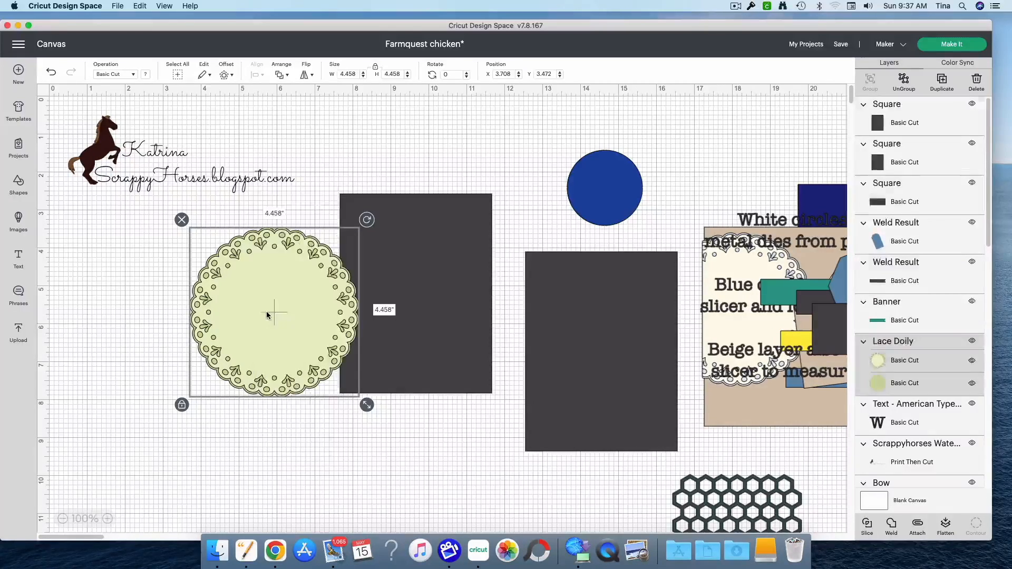
Step: Reduce the green doily to about 3.88 in and position it overhanging the left edge of the first dark rectangle
{"action": "left_click_drag", "start_coordinate": [267, 313], "coordinate": [346, 301]}
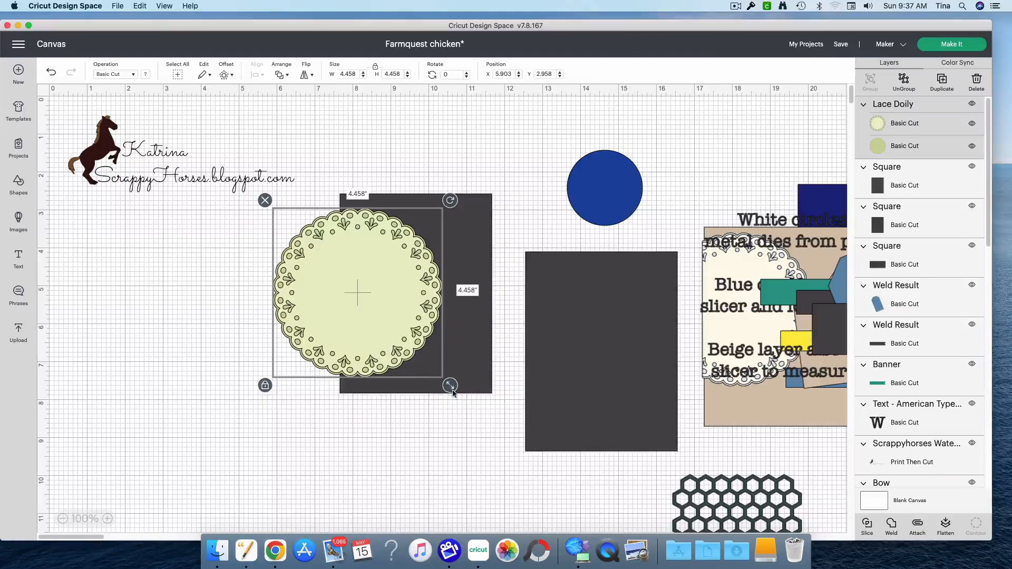
{"action": "left_click_drag", "start_coordinate": [450, 385], "coordinate": [430, 364]}
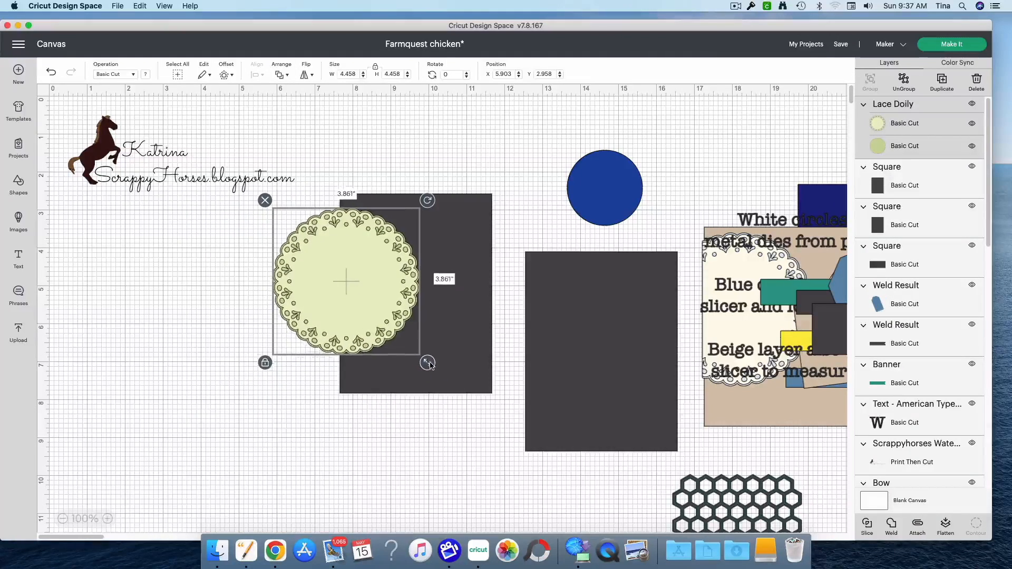
{"action": "left_click_drag", "start_coordinate": [373, 316], "coordinate": [412, 334]}
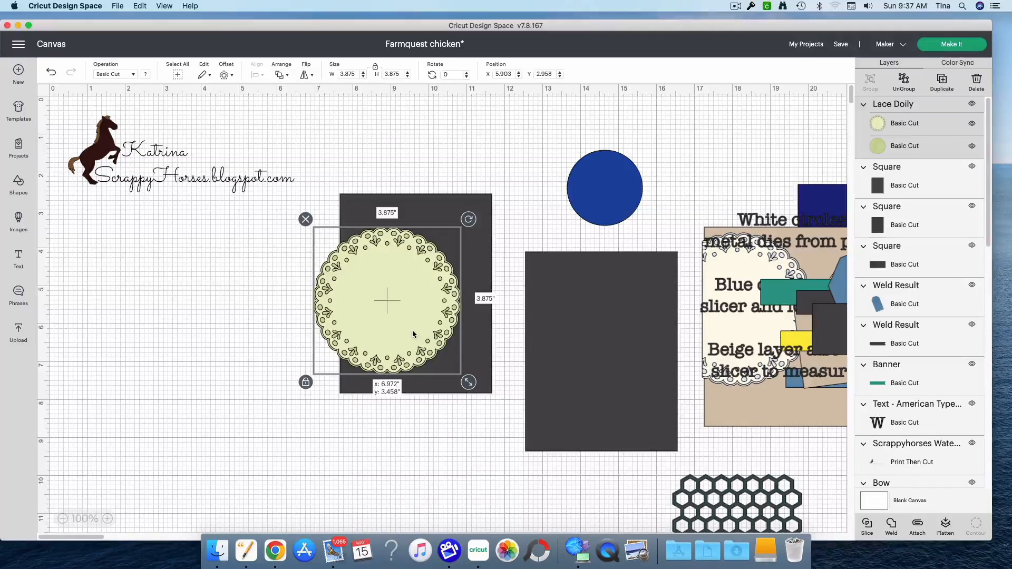
{"action": "left_click_drag", "start_coordinate": [412, 334], "coordinate": [413, 334]}
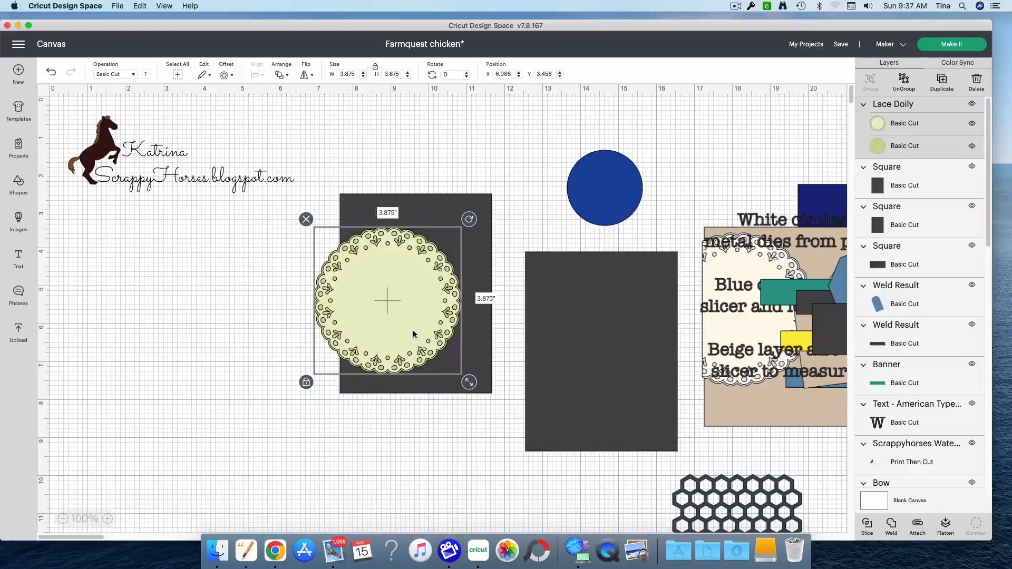
{"action": "left_click", "coordinate": [436, 428]}
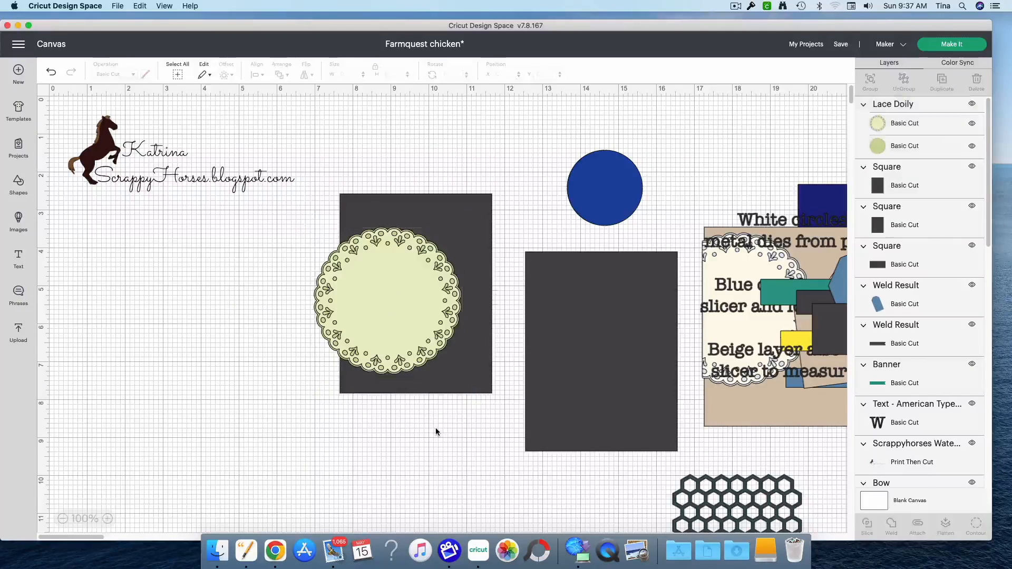
Step: Inspect the two layers of the green lace doily one at a time
{"action": "left_click_drag", "start_coordinate": [449, 453], "coordinate": [297, 280]}
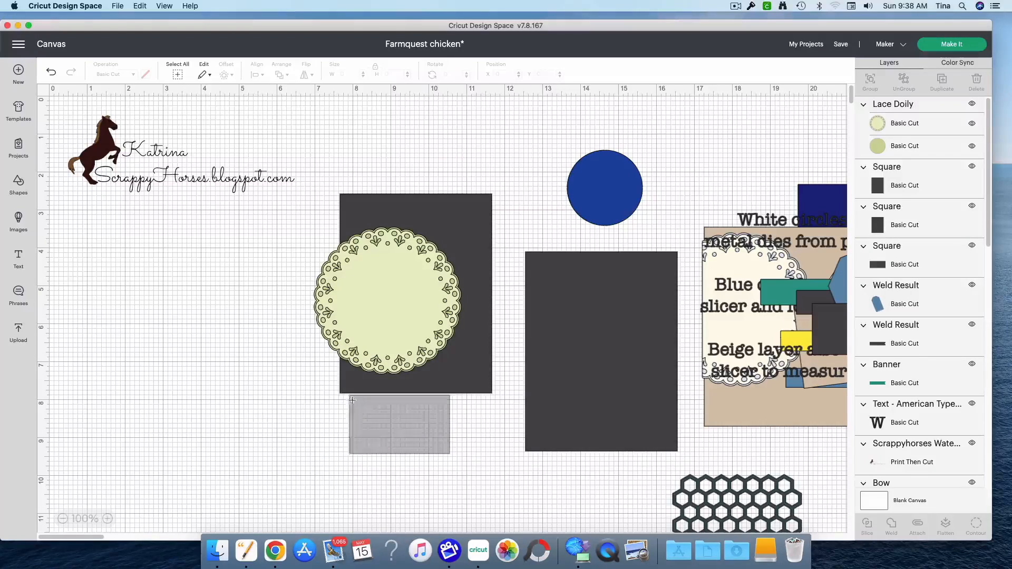
{"action": "left_click", "coordinate": [893, 131]}
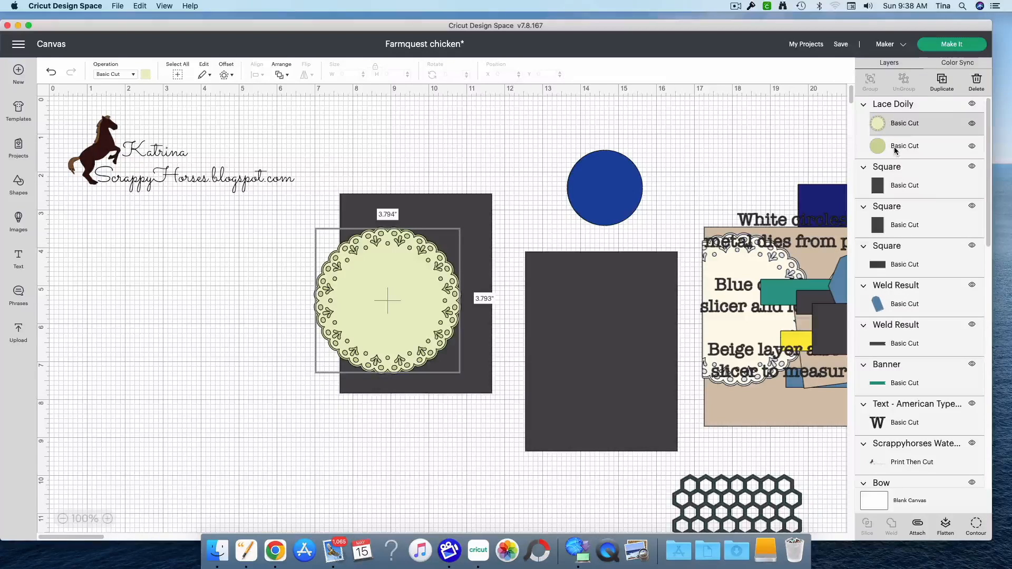
{"action": "left_click", "coordinate": [895, 149]}
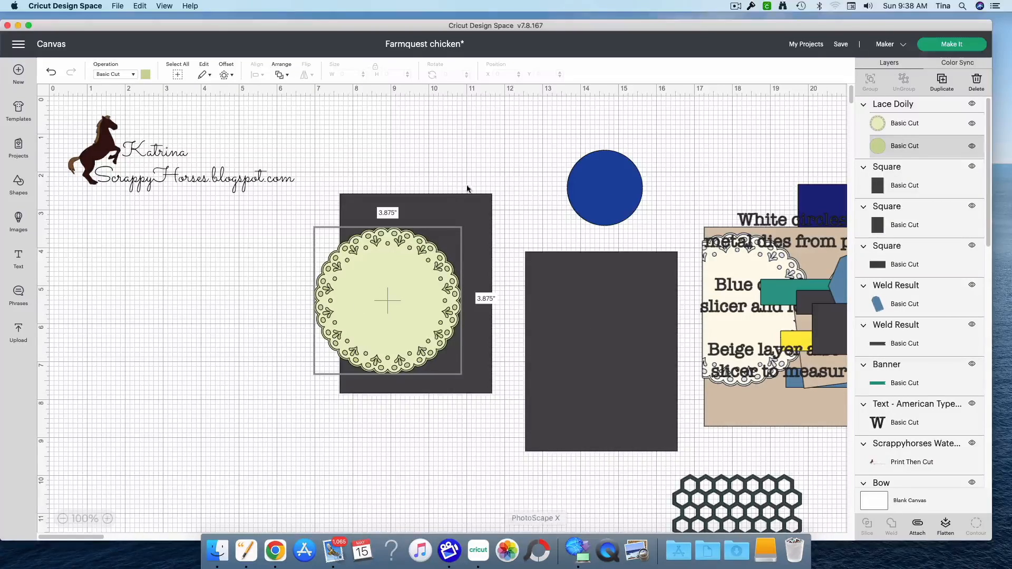
{"action": "left_click", "coordinate": [364, 452]}
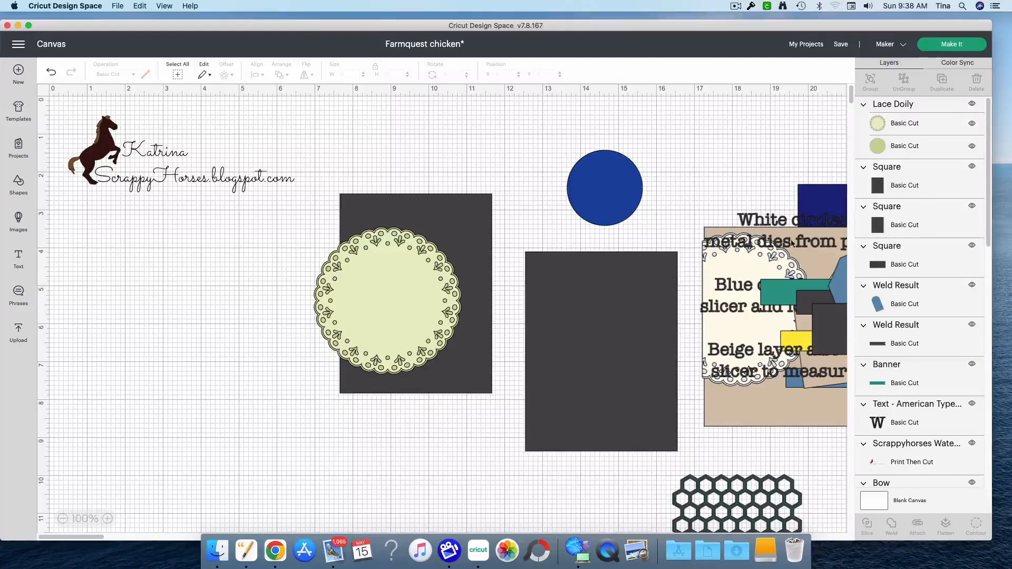
Step: Move the copied rectangle over the first one and align the two on their centers
{"action": "left_click_drag", "start_coordinate": [610, 434], "coordinate": [426, 374]}
{"action": "left_click", "coordinate": [375, 169]}
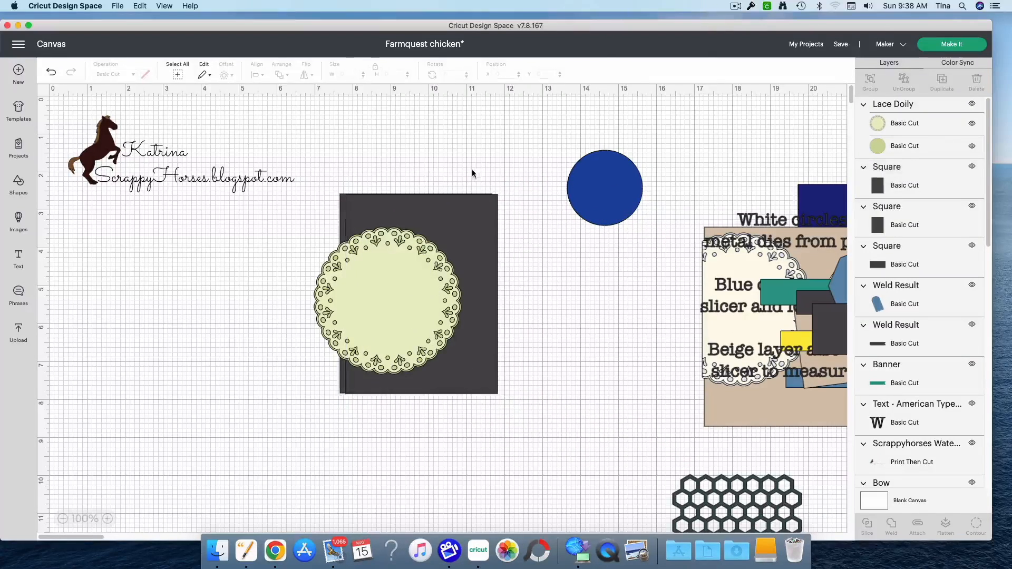
{"action": "left_click_drag", "start_coordinate": [475, 167], "coordinate": [510, 219]}
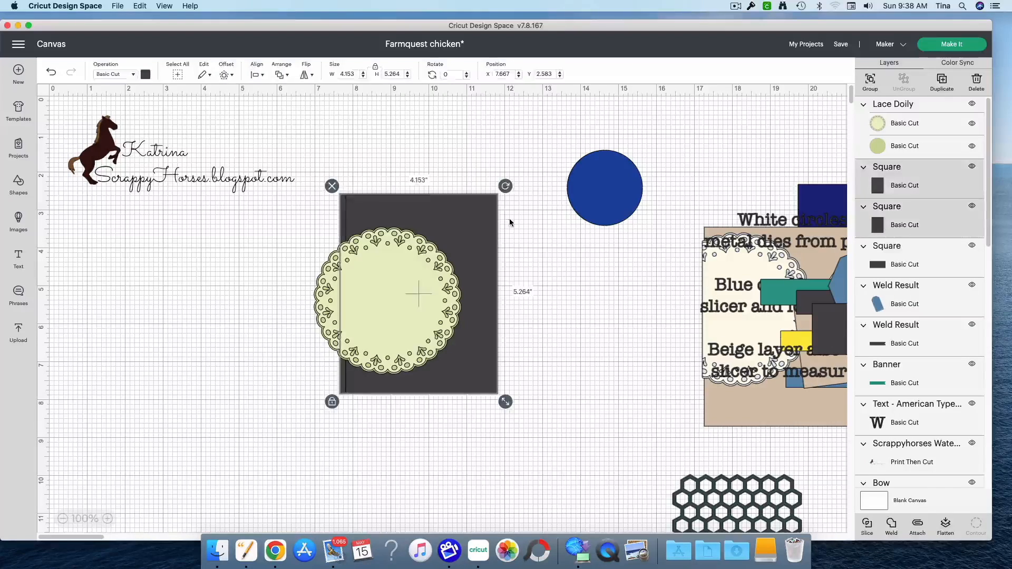
{"action": "left_click", "coordinate": [253, 75]}
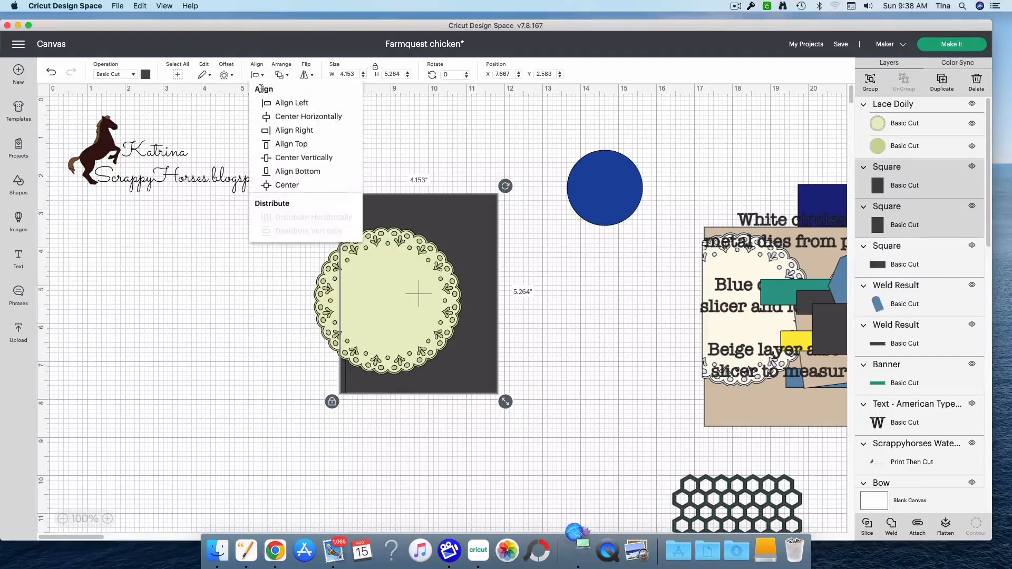
{"action": "left_click", "coordinate": [308, 186]}
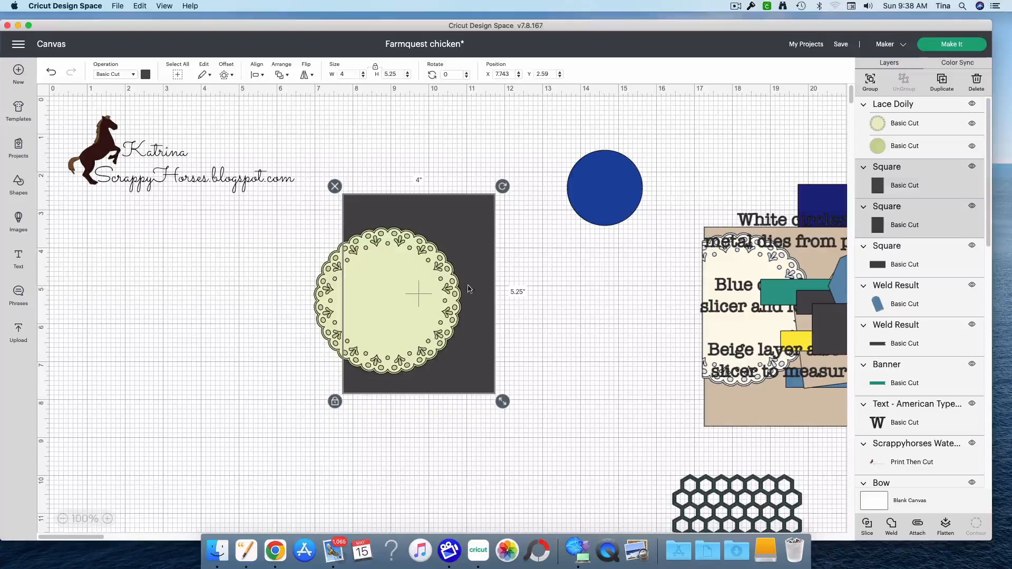
Step: Select the lace doily together with both rectangles to check whether they can be sliced, and clear the selection
{"action": "left_click", "coordinate": [596, 359]}
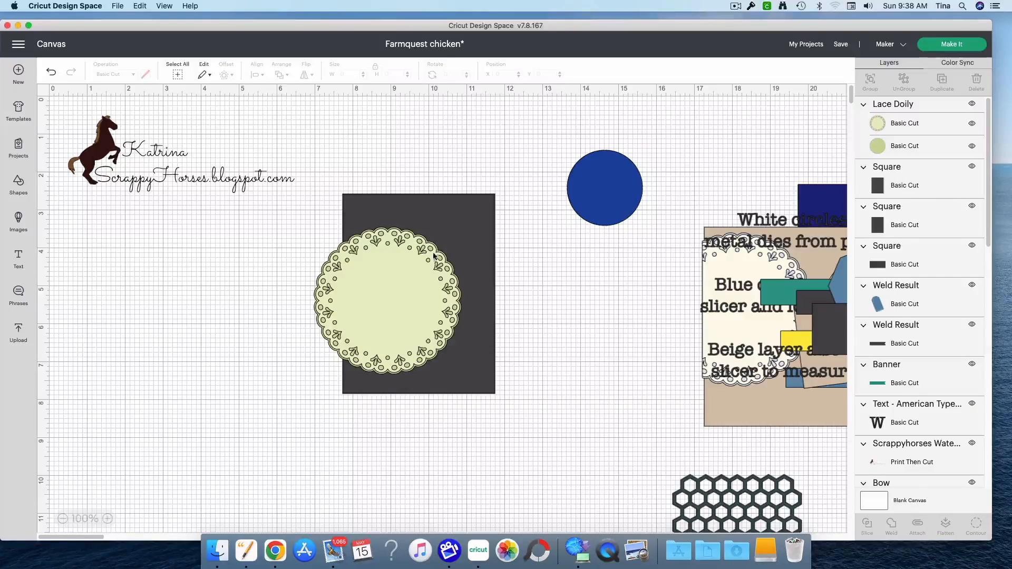
{"action": "left_click_drag", "start_coordinate": [310, 150], "coordinate": [498, 401]}
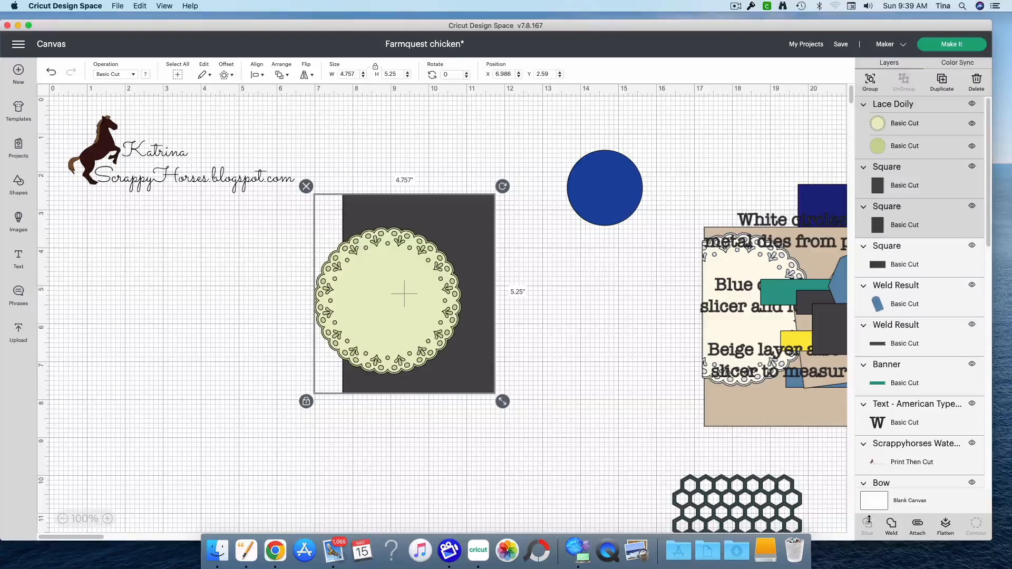
{"action": "left_click", "coordinate": [548, 402]}
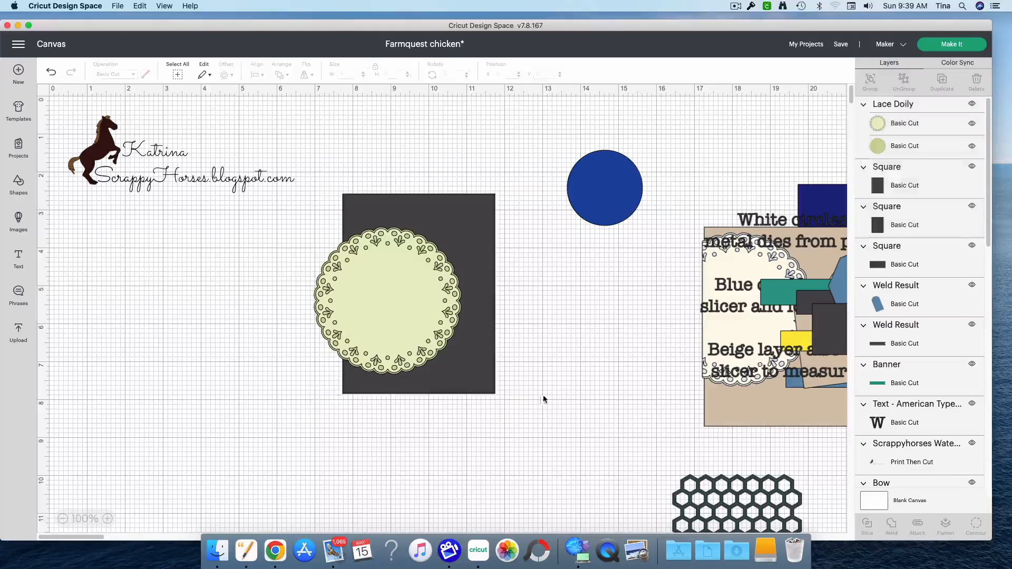
Step: Hide one rectangle and the doily's solid bottom layer, and slice the lace top layer with the remaining rectangle
{"action": "left_click", "coordinate": [971, 207]}
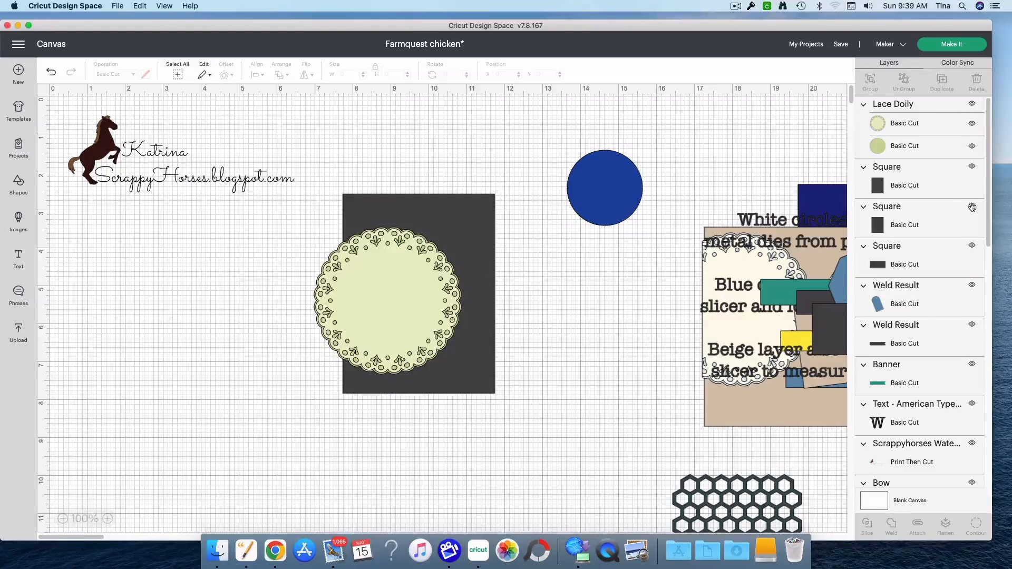
{"action": "left_click", "coordinate": [971, 146]}
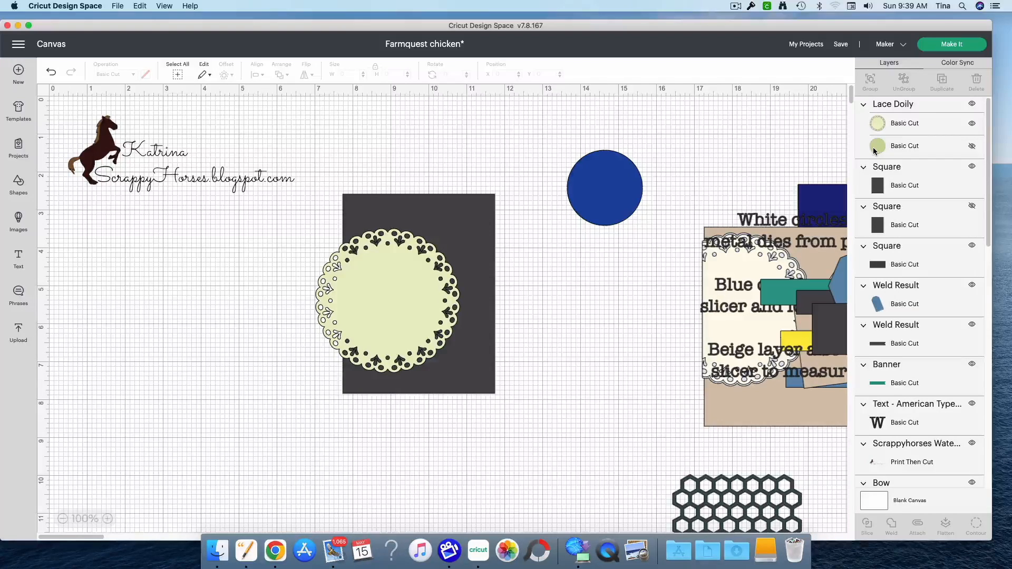
{"action": "left_click_drag", "start_coordinate": [545, 441], "coordinate": [278, 233]}
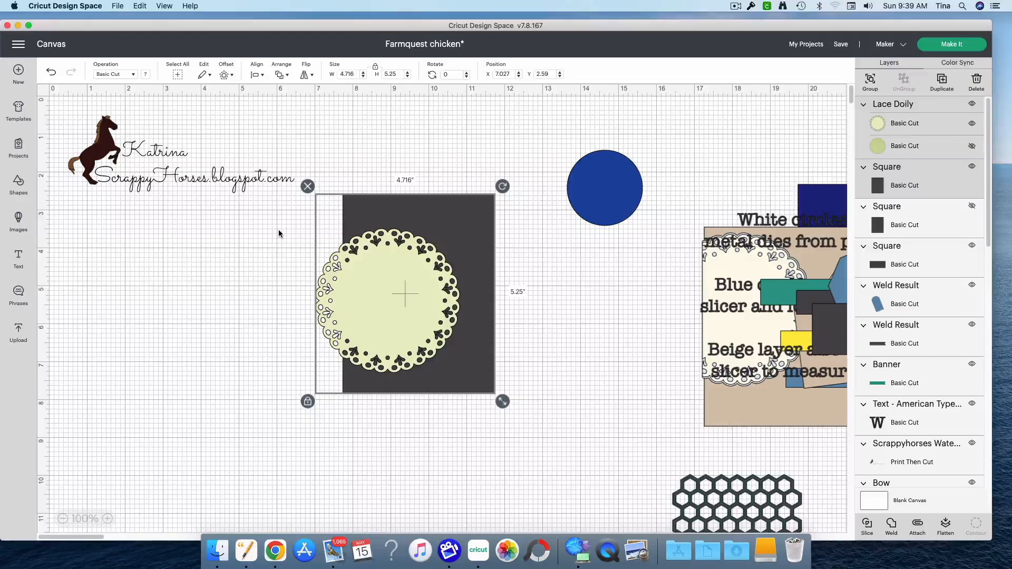
{"action": "left_click", "coordinate": [867, 524]}
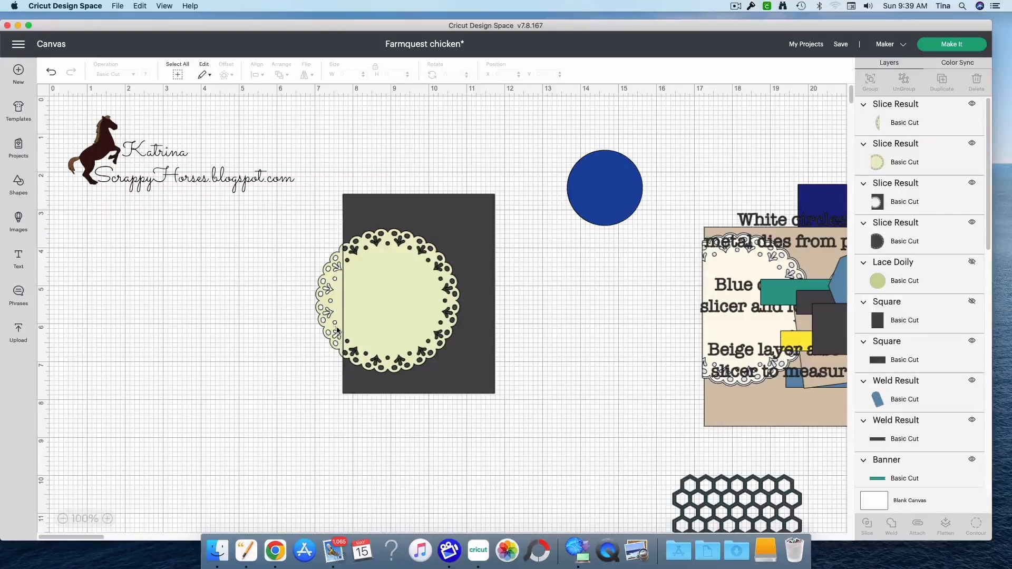
Step: Pull the lace sliver, the cut-out rectangle and the dark doily-shaped piece away from the lace half and delete them
{"action": "left_click_drag", "start_coordinate": [333, 326], "coordinate": [128, 339]}
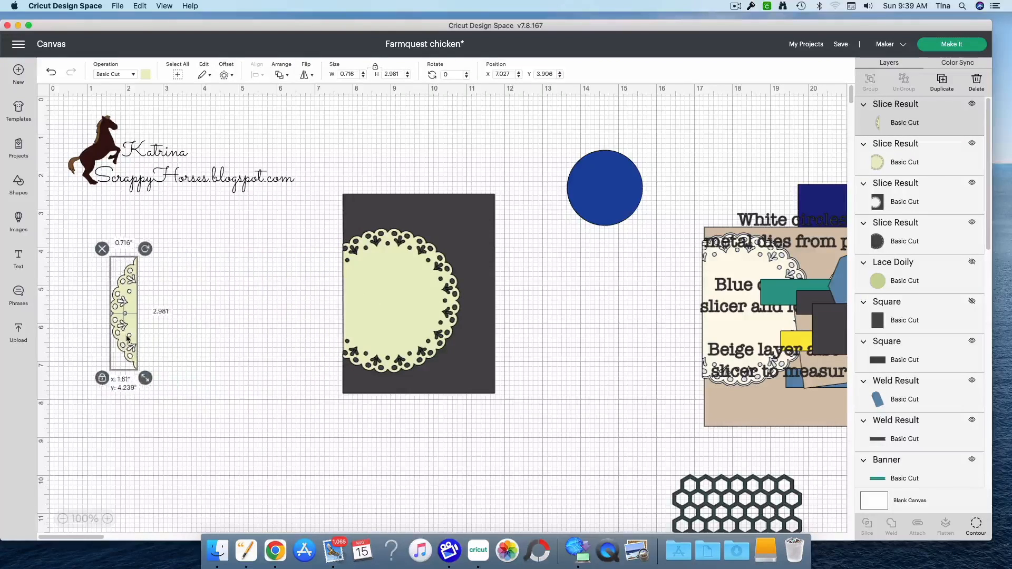
{"action": "left_click_drag", "start_coordinate": [473, 385], "coordinate": [770, 498]}
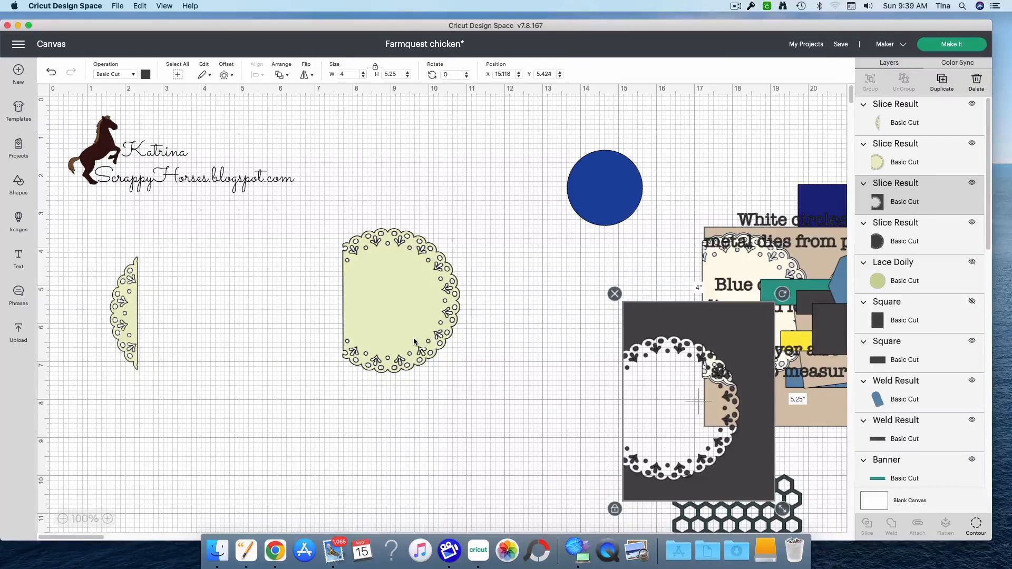
{"action": "left_click", "coordinate": [881, 244]}
{"action": "right_click", "coordinate": [881, 244]}
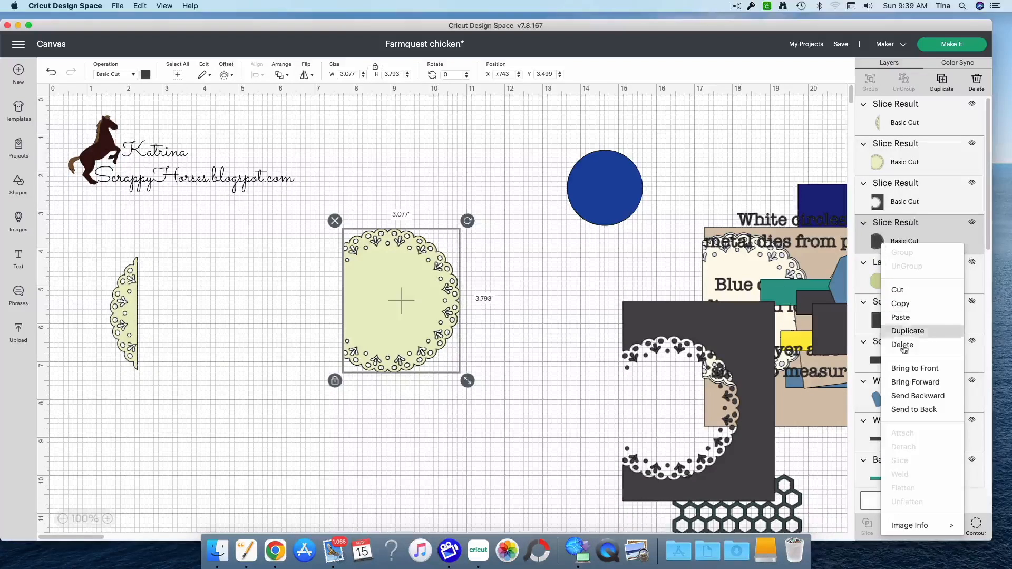
{"action": "left_click", "coordinate": [914, 368]}
{"action": "left_click_drag", "start_coordinate": [415, 325], "coordinate": [118, 348]}
{"action": "left_click_drag", "start_coordinate": [717, 497], "coordinate": [160, 447]}
{"action": "left_click_drag", "start_coordinate": [280, 498], "coordinate": [76, 286]}
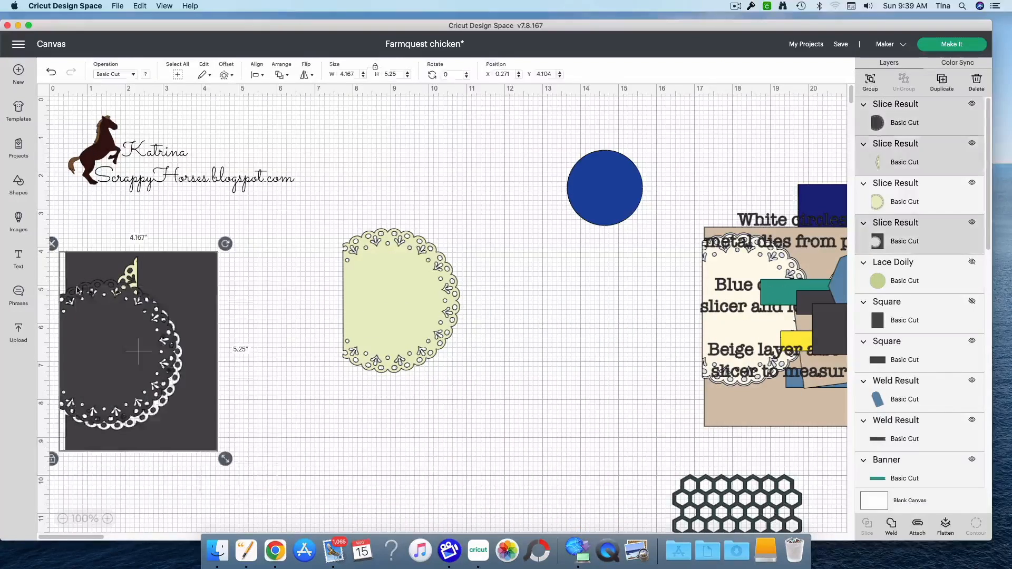
{"action": "right_click", "coordinate": [83, 291]}
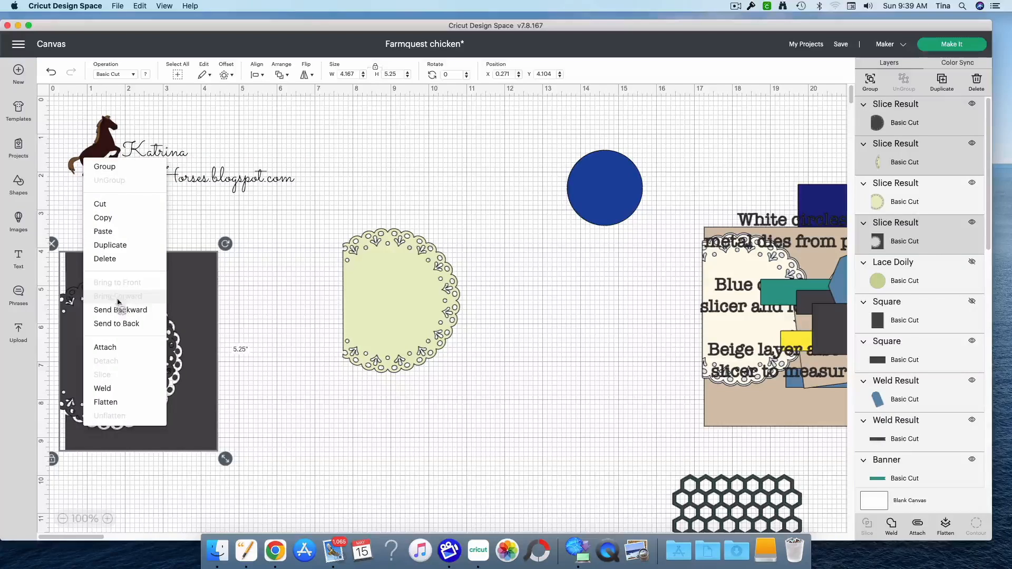
{"action": "left_click", "coordinate": [116, 259]}
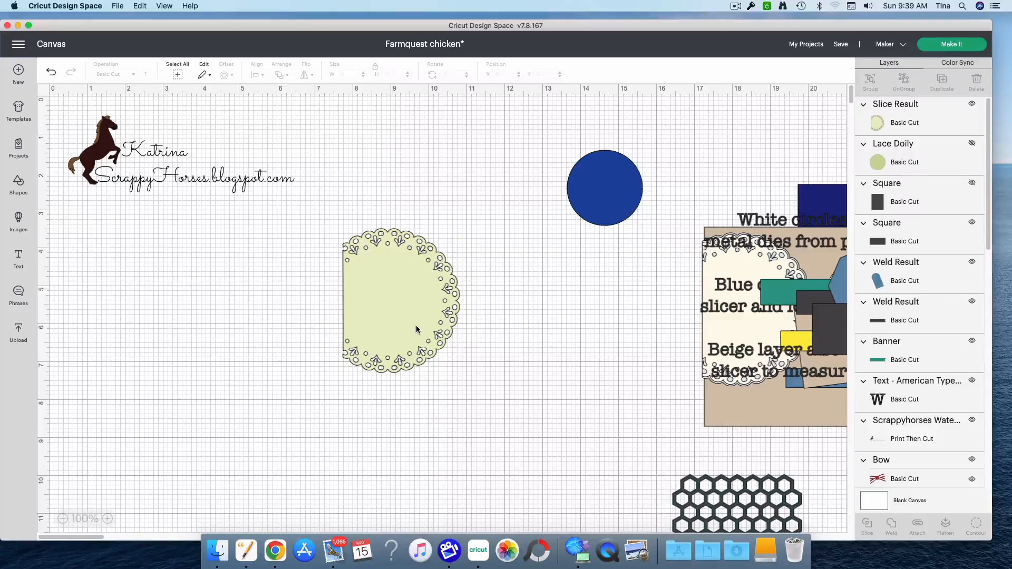
Step: Hide the sliced lace half, show the second rectangle and the solid scalloped doily, and slice the two
{"action": "left_click", "coordinate": [971, 105]}
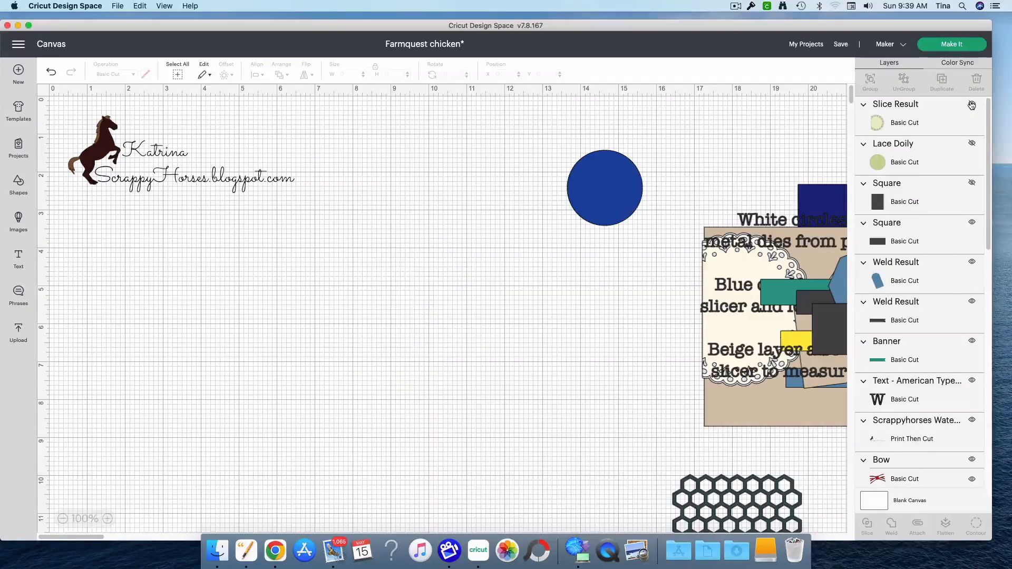
{"action": "left_click", "coordinate": [972, 184]}
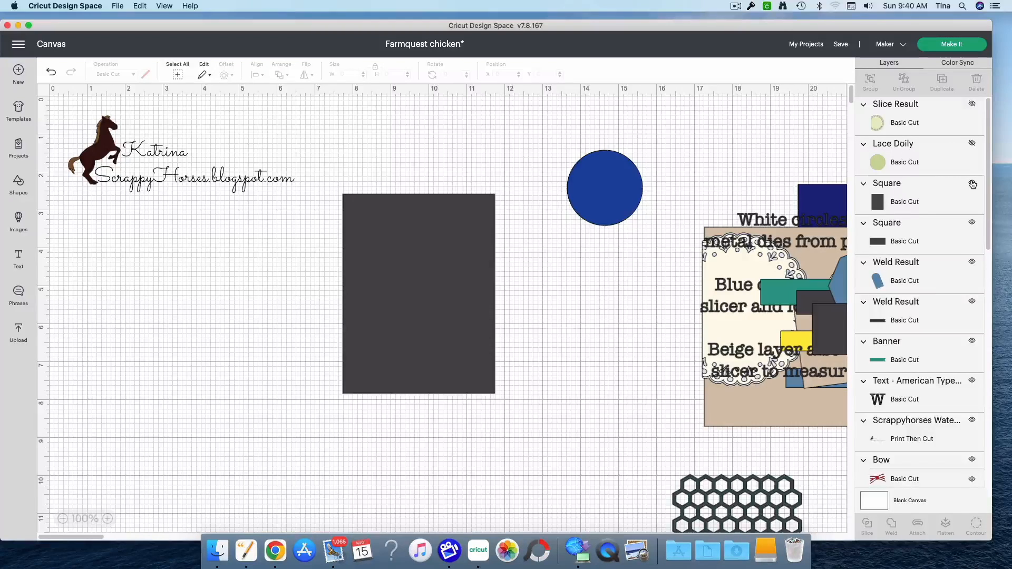
{"action": "left_click", "coordinate": [972, 143]}
{"action": "left_click_drag", "start_coordinate": [531, 448], "coordinate": [254, 195]}
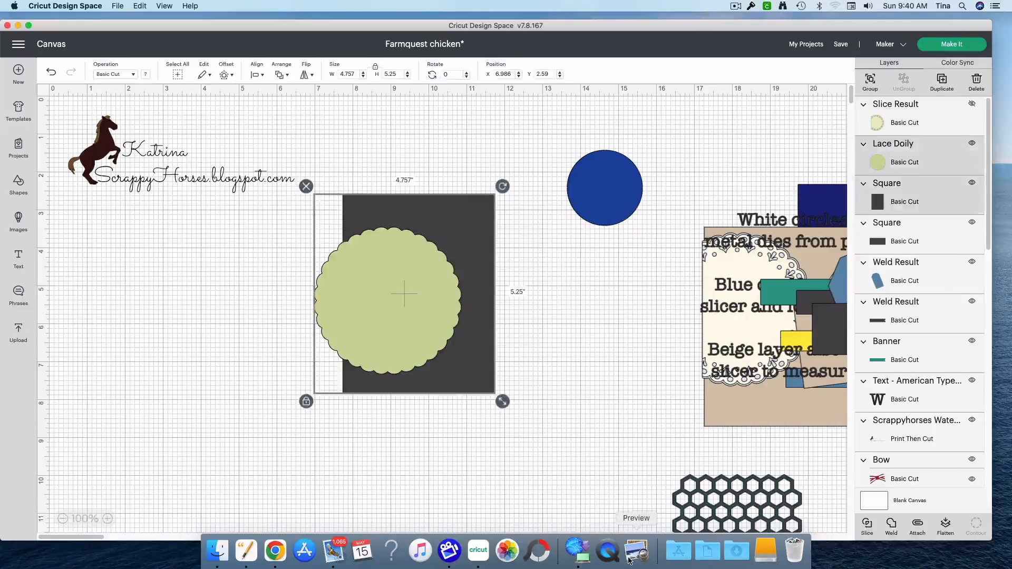
{"action": "left_click", "coordinate": [866, 525]}
Step: Move the cut-out rectangle, the green sliver and the dark scalloped piece off the solid half doily and delete them
{"action": "left_click", "coordinate": [462, 382]}
{"action": "left_click_drag", "start_coordinate": [462, 382], "coordinate": [643, 465]}
{"action": "left_click", "coordinate": [319, 324]}
{"action": "left_click_drag", "start_coordinate": [319, 324], "coordinate": [623, 452]}
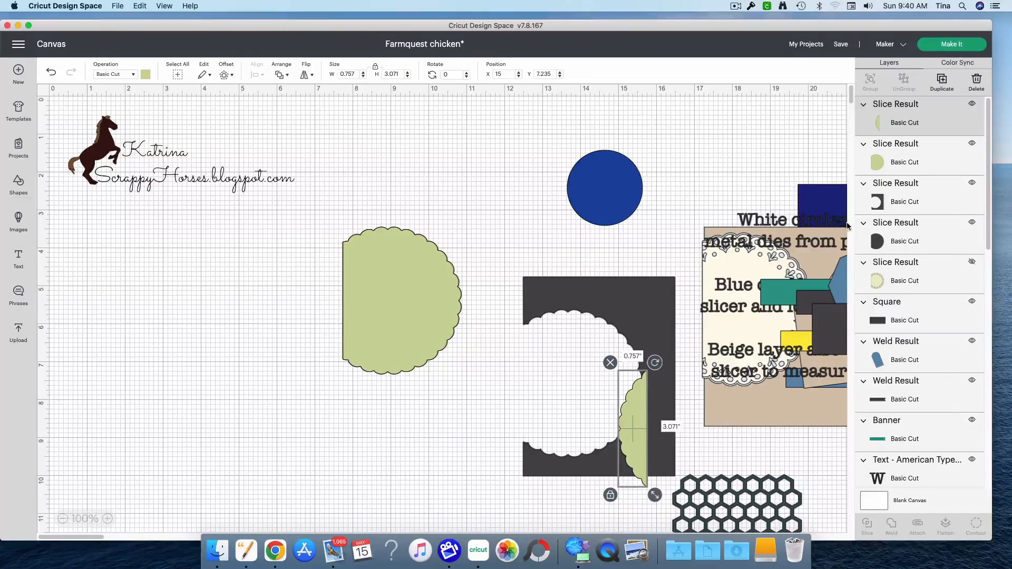
{"action": "left_click", "coordinate": [872, 240]}
{"action": "right_click", "coordinate": [872, 240]}
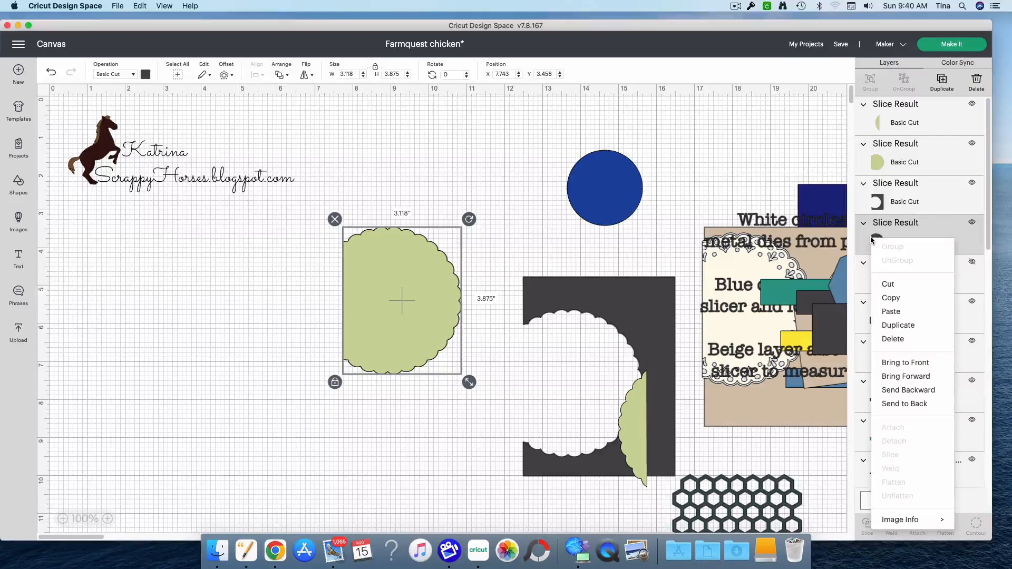
{"action": "left_click", "coordinate": [904, 363]}
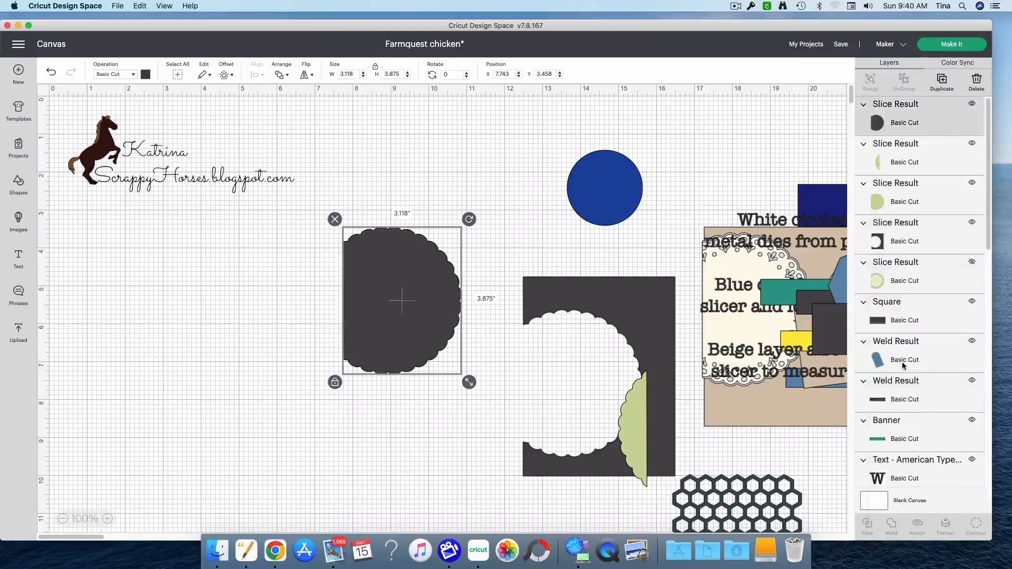
{"action": "left_click_drag", "start_coordinate": [416, 330], "coordinate": [633, 426]}
{"action": "left_click_drag", "start_coordinate": [529, 250], "coordinate": [632, 516]}
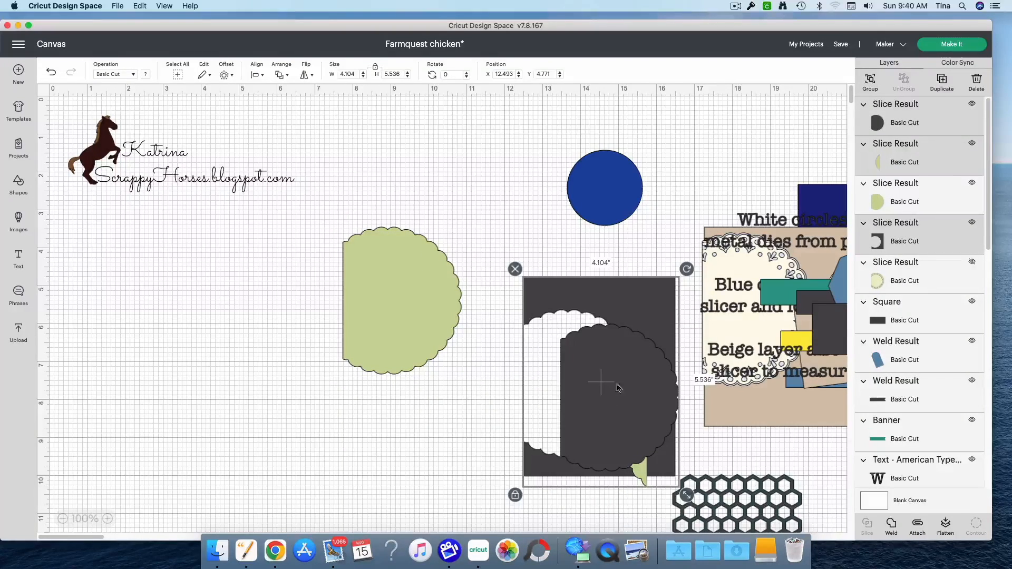
{"action": "left_click", "coordinate": [977, 79]}
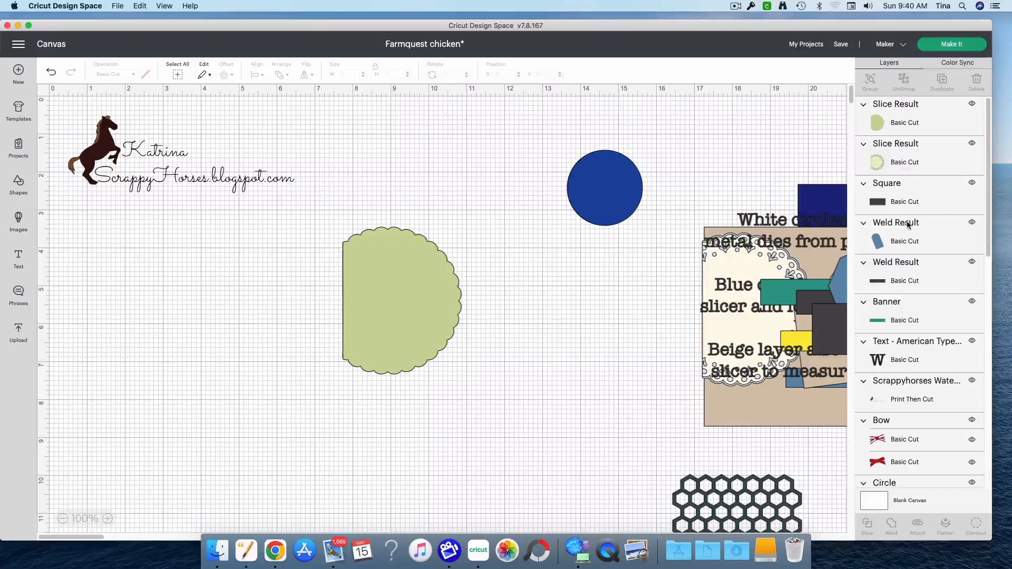
Step: Stack the lace half above the solid half, try the 4 x 5.25 in beige rectangle behind them, and move the rectangle aside
{"action": "left_click_drag", "start_coordinate": [932, 165], "coordinate": [931, 129]}
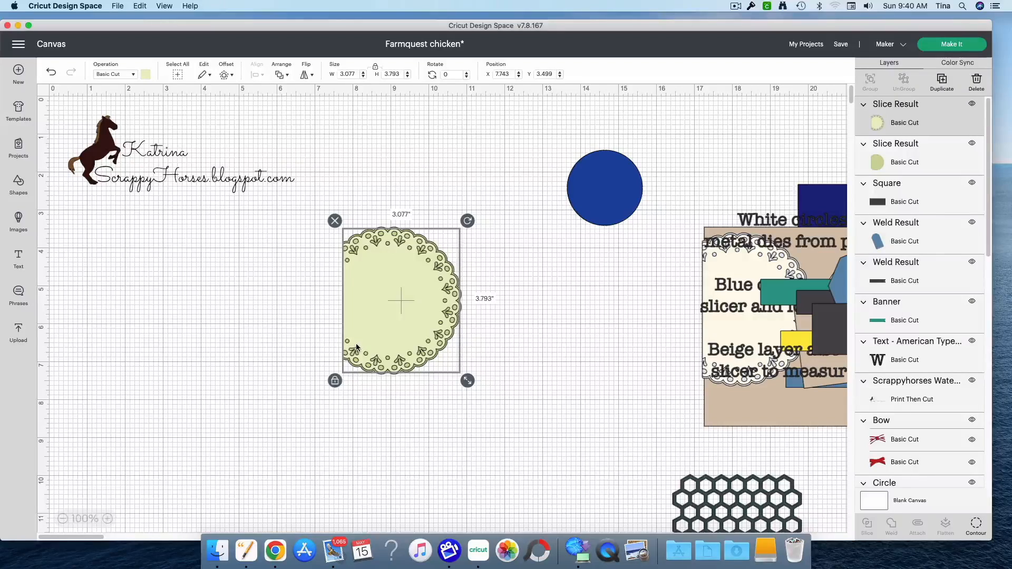
{"action": "left_click_drag", "start_coordinate": [739, 403], "coordinate": [389, 389]}
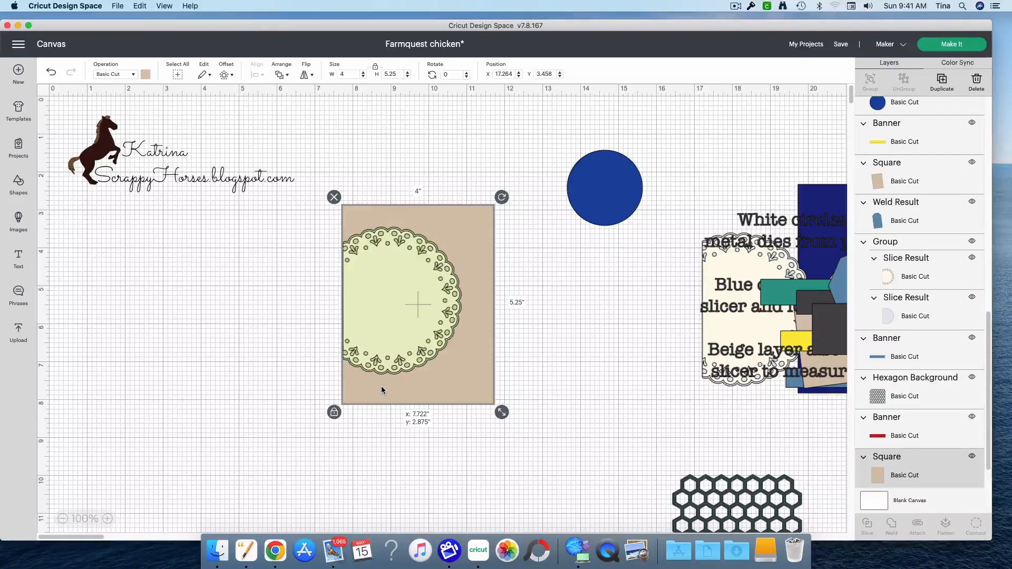
{"action": "left_click_drag", "start_coordinate": [382, 390], "coordinate": [382, 390]}
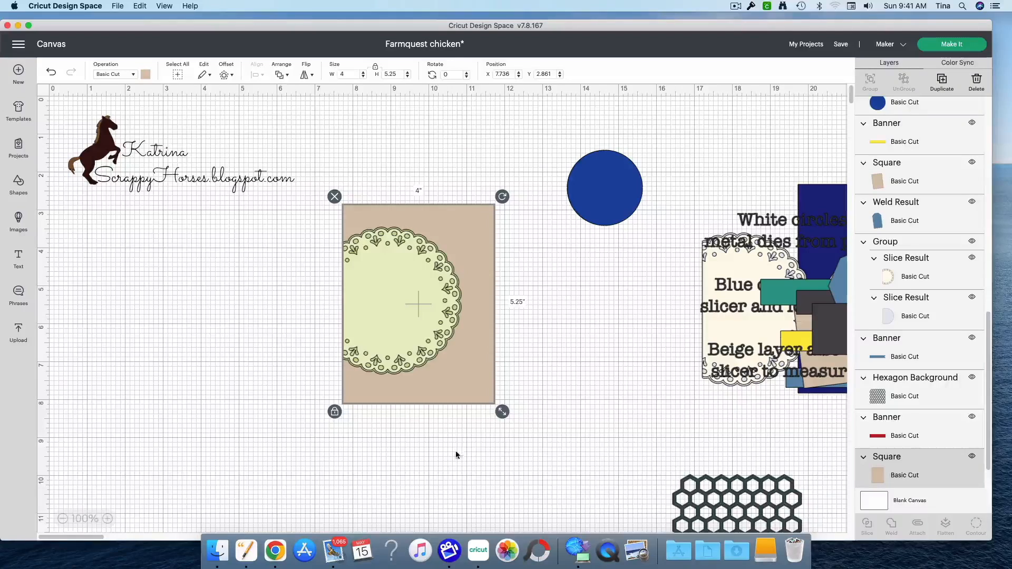
{"action": "left_click_drag", "start_coordinate": [467, 385], "coordinate": [777, 439]}
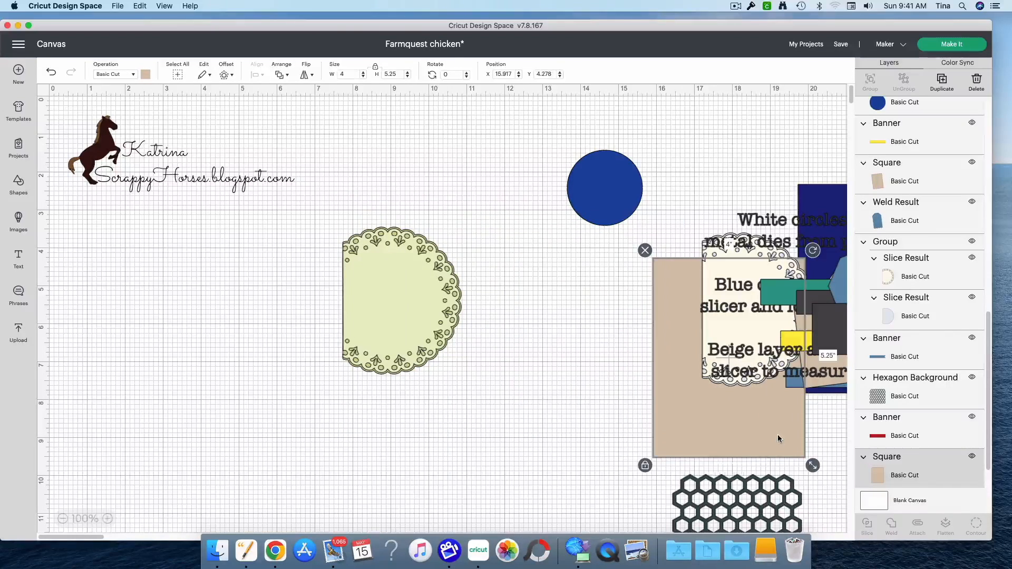
Step: Recolor the lace half doily a darker custom green and move both doily halves over to the other card layers
{"action": "left_click", "coordinate": [399, 310]}
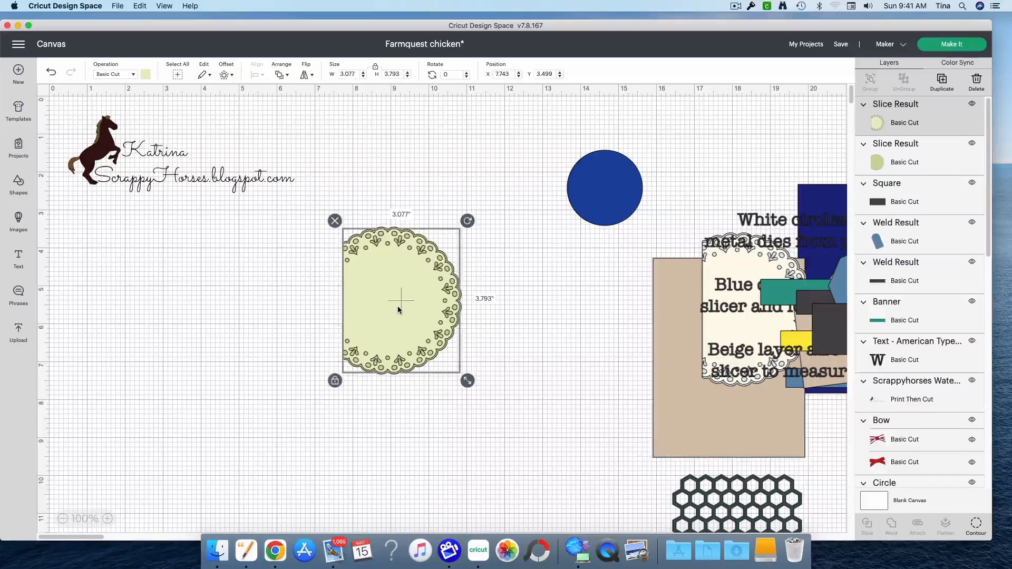
{"action": "left_click", "coordinate": [145, 76]}
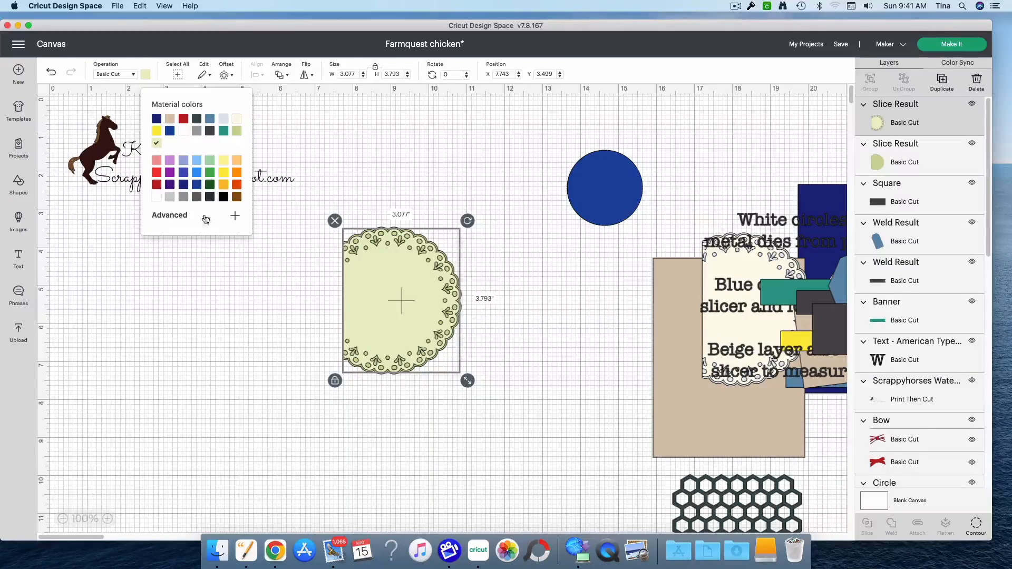
{"action": "left_click", "coordinate": [181, 216]}
{"action": "mouse_move", "coordinate": [178, 238]}
{"action": "left_mouse_down"}
{"action": "mouse_move", "coordinate": [223, 265]}
{"action": "mouse_move", "coordinate": [169, 232]}
{"action": "mouse_move", "coordinate": [156, 247]}
{"action": "mouse_move", "coordinate": [188, 249]}
{"action": "left_mouse_up"}
{"action": "mouse_move", "coordinate": [194, 315]}
{"action": "left_mouse_down"}
{"action": "mouse_move", "coordinate": [223, 321]}
{"action": "mouse_move", "coordinate": [198, 318]}
{"action": "left_mouse_up"}
{"action": "left_click_drag", "start_coordinate": [444, 324], "coordinate": [780, 297]}
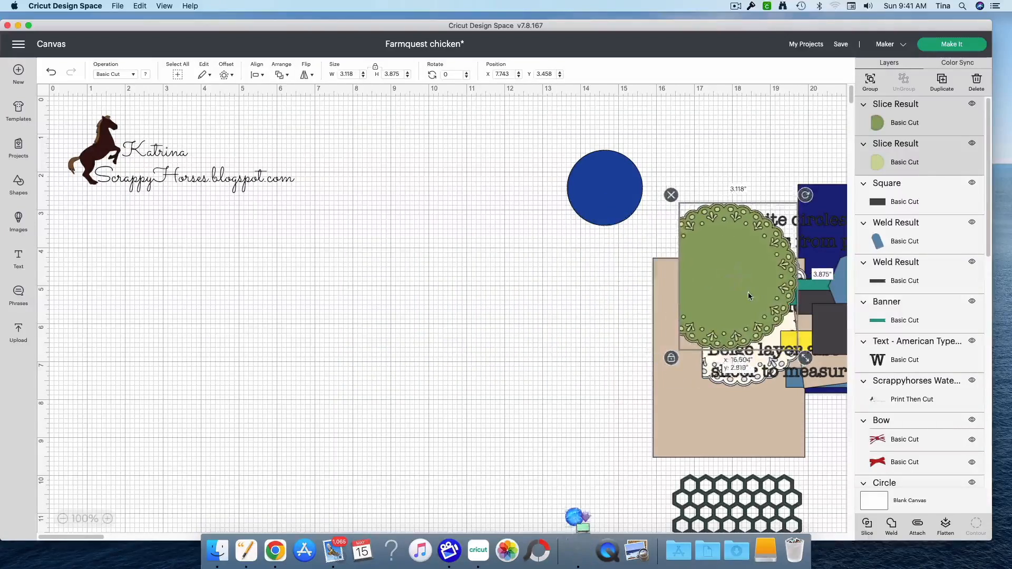
Step: Move the hexagon background to the empty canvas area and shift the lace half, the text and the dark rectangle within the card pile
{"action": "left_click_drag", "start_coordinate": [762, 510], "coordinate": [344, 308]}
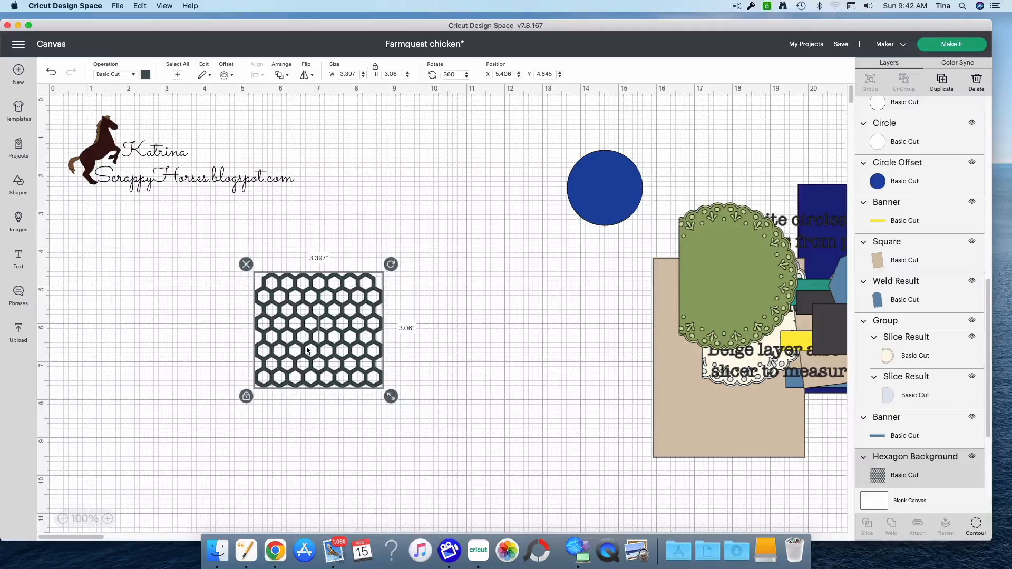
{"action": "mouse_move", "coordinate": [717, 301]}
{"action": "left_mouse_down"}
{"action": "mouse_move", "coordinate": [631, 211]}
{"action": "mouse_move", "coordinate": [704, 290]}
{"action": "left_mouse_up"}
{"action": "scroll", "coordinate": [534, 280], "scroll_direction": "right", "scroll_amount": 10}
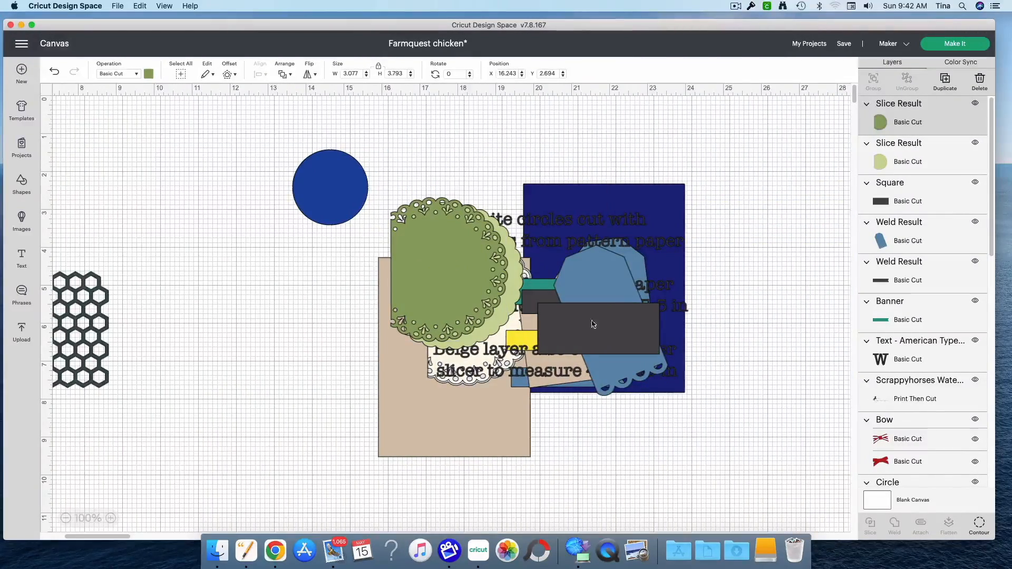
{"action": "left_click", "coordinate": [509, 346]}
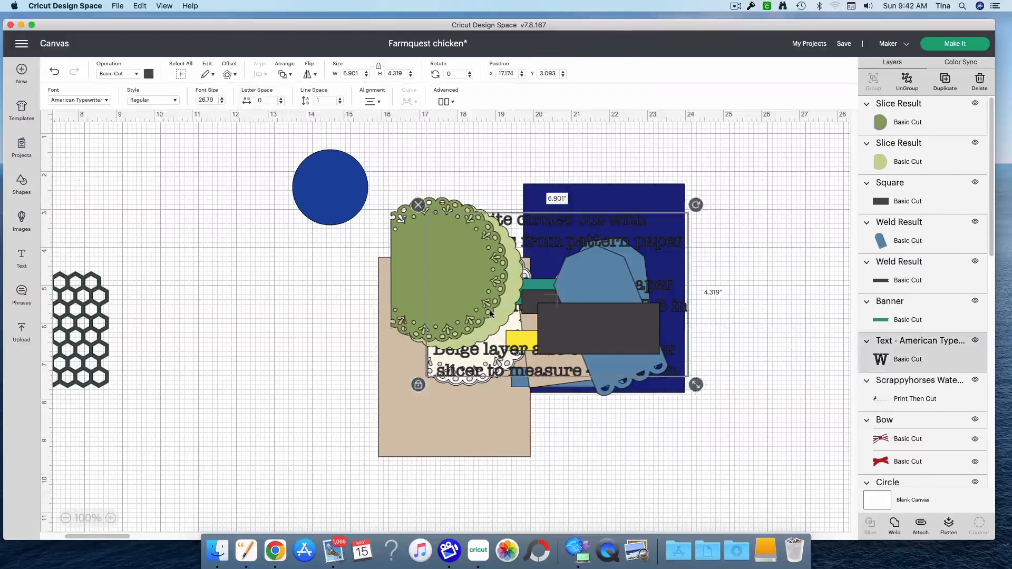
{"action": "left_click_drag", "start_coordinate": [548, 374], "coordinate": [527, 379]}
{"action": "left_click_drag", "start_coordinate": [585, 326], "coordinate": [720, 358]}
Step: Gather the blue circle and the dark, teal and yellow banners beside the hexagon background, and move the text lower
{"action": "left_click_drag", "start_coordinate": [342, 199], "coordinate": [161, 365]}
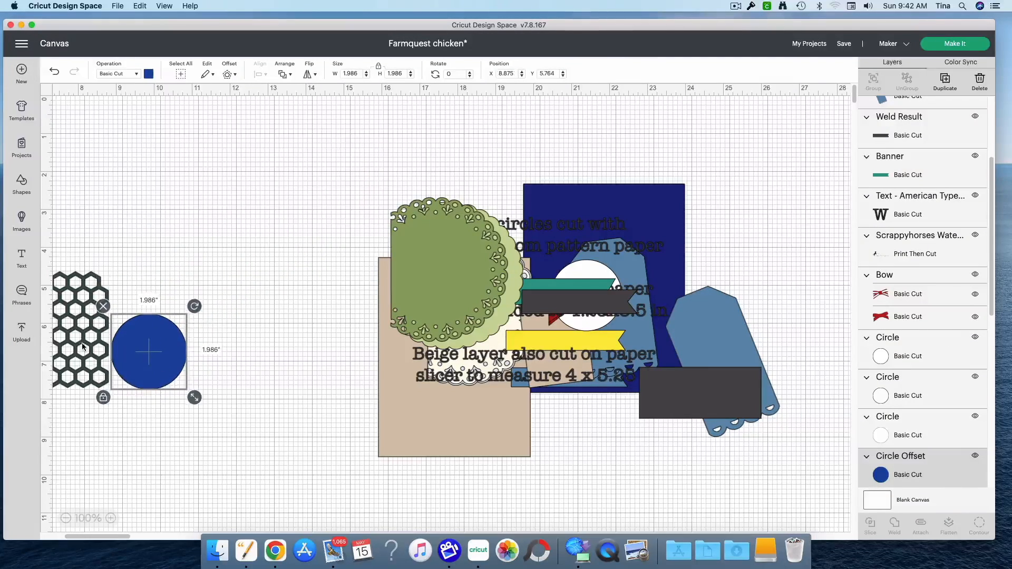
{"action": "left_click_drag", "start_coordinate": [601, 305], "coordinate": [215, 332]}
{"action": "left_click_drag", "start_coordinate": [565, 298], "coordinate": [122, 327]}
{"action": "left_click_drag", "start_coordinate": [596, 339], "coordinate": [186, 340]}
{"action": "left_click_drag", "start_coordinate": [295, 317], "coordinate": [451, 339]}
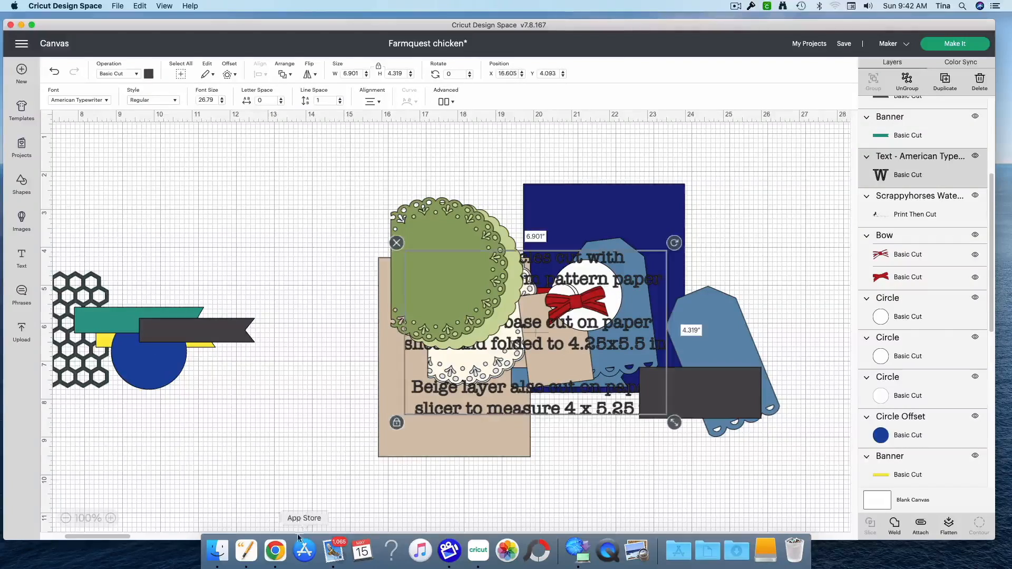
Step: Select the hexagon background, the banners and the circle together, and recolor them all white
{"action": "left_click_drag", "start_coordinate": [99, 537], "coordinate": [76, 537]}
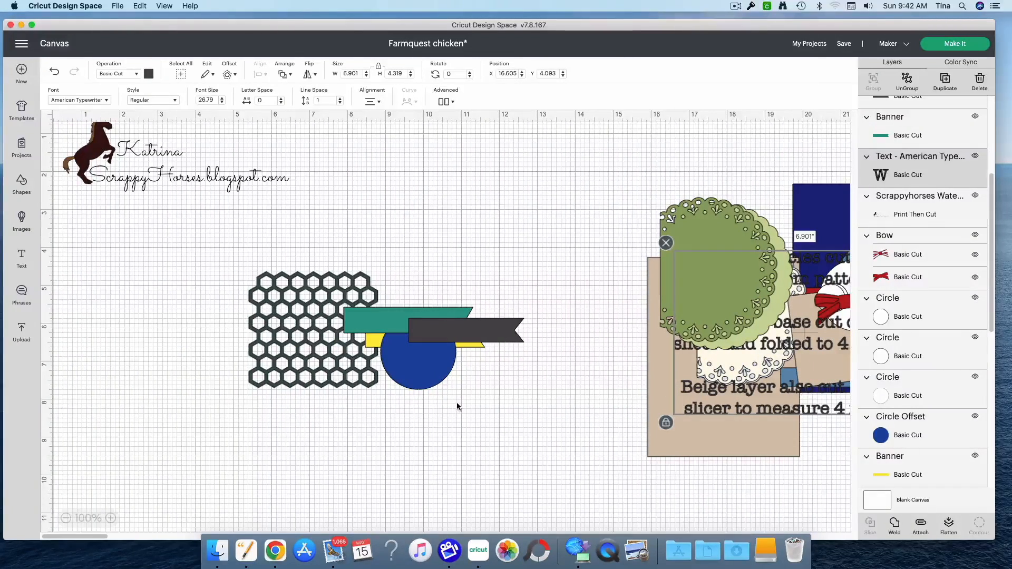
{"action": "left_click_drag", "start_coordinate": [454, 429], "coordinate": [246, 241]}
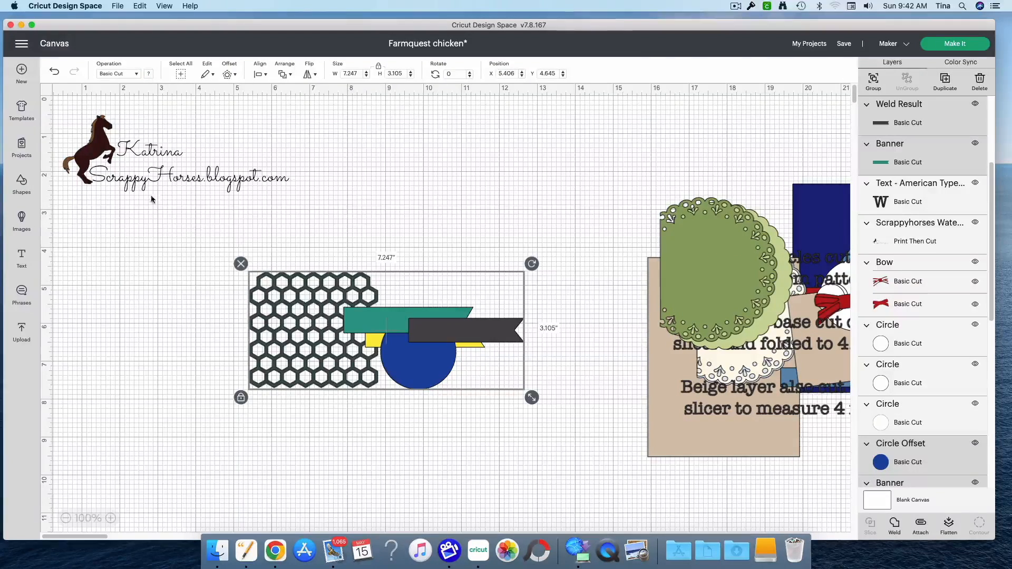
{"action": "left_click", "coordinate": [136, 74]}
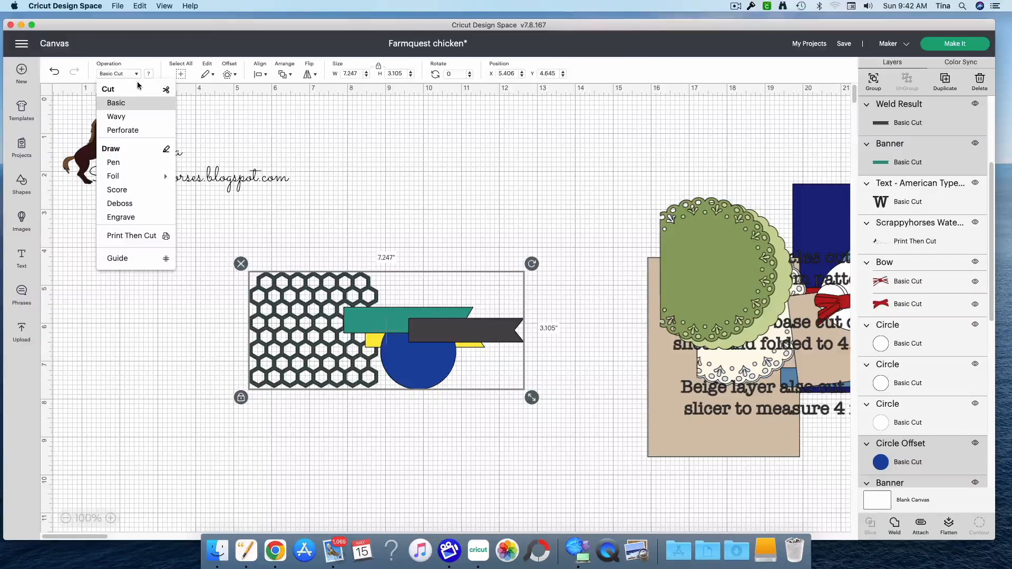
{"action": "left_click", "coordinate": [147, 76]}
{"action": "left_click", "coordinate": [148, 76]}
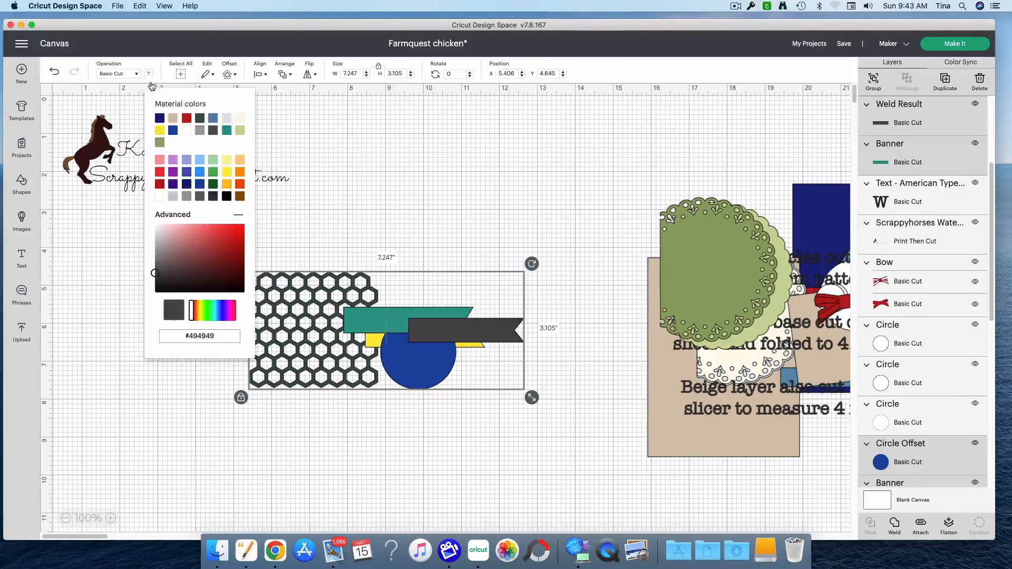
{"action": "left_click", "coordinate": [188, 132]}
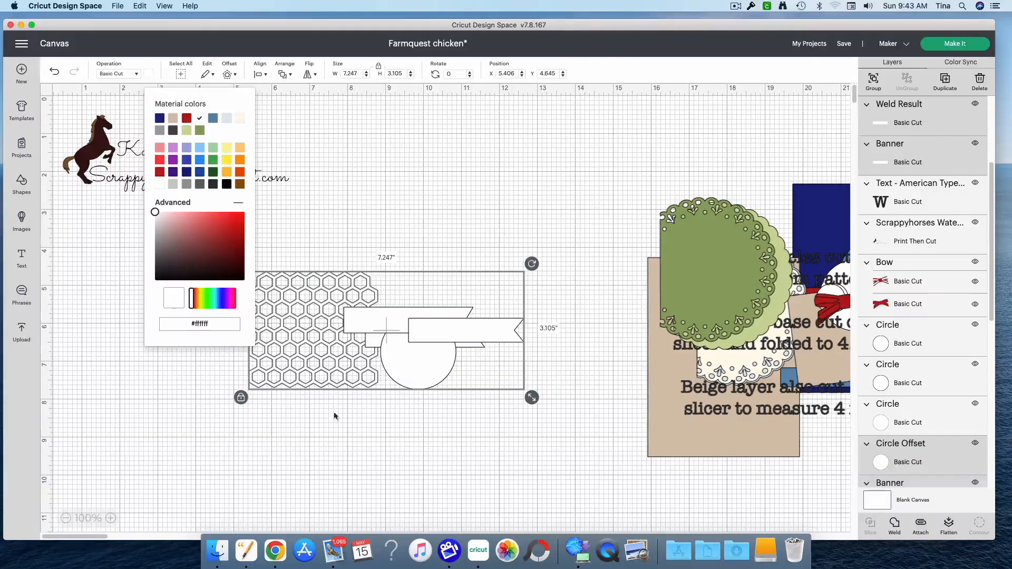
{"action": "left_click", "coordinate": [362, 459]}
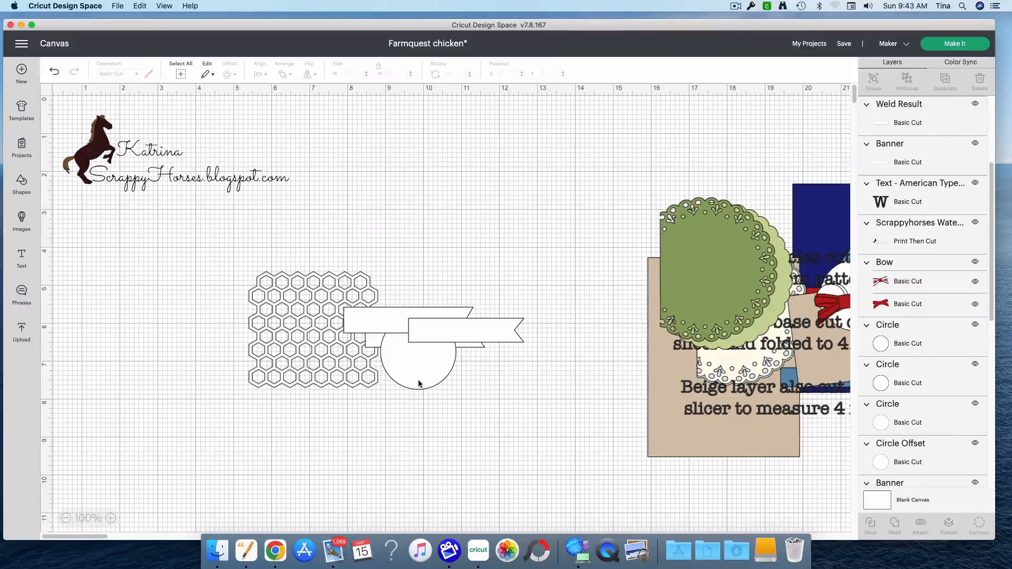
{"action": "scroll", "coordinate": [343, 242], "scroll_direction": "right", "scroll_amount": 2}
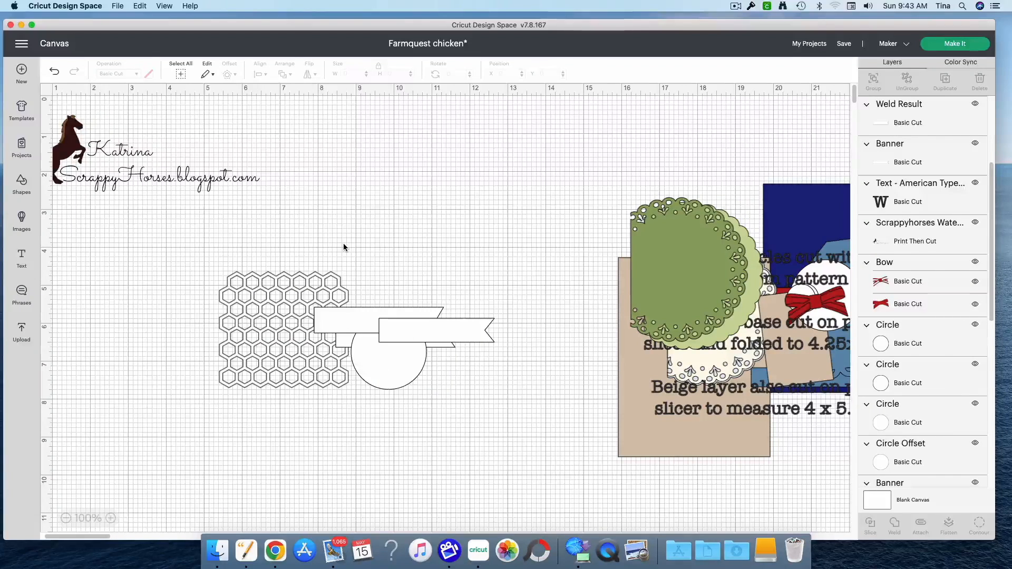